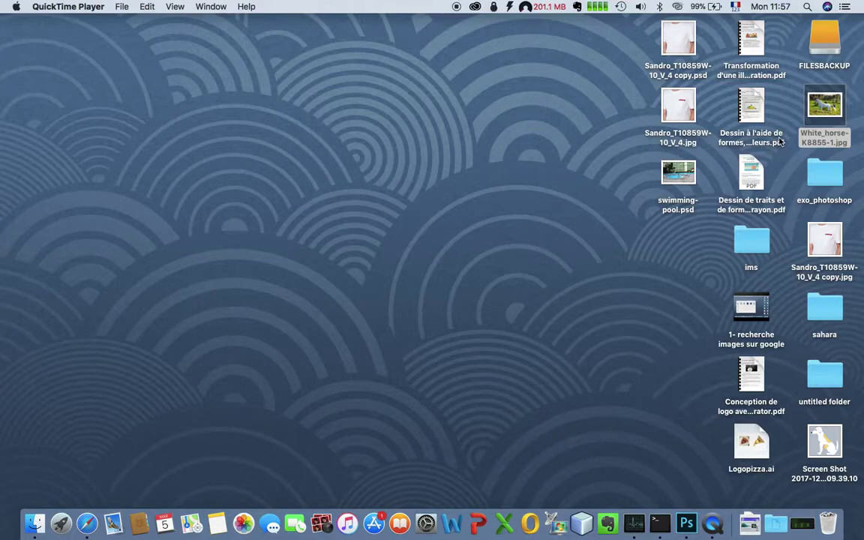
# Open White_horse-K8855-1.jpg from the desktop with Adobe Photoshop CC 2017
pyautogui.rightClick(828, 108)
pyautogui.moveTo(680, 121)
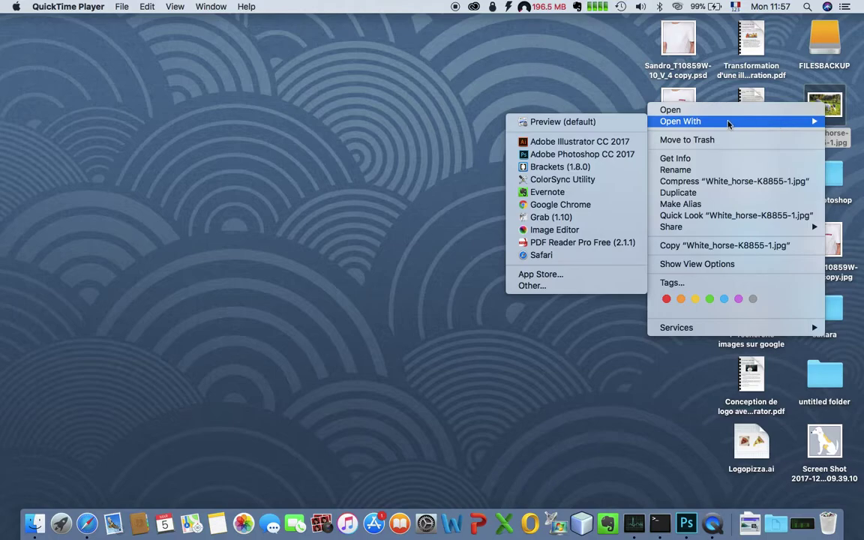
pyautogui.click(604, 155)
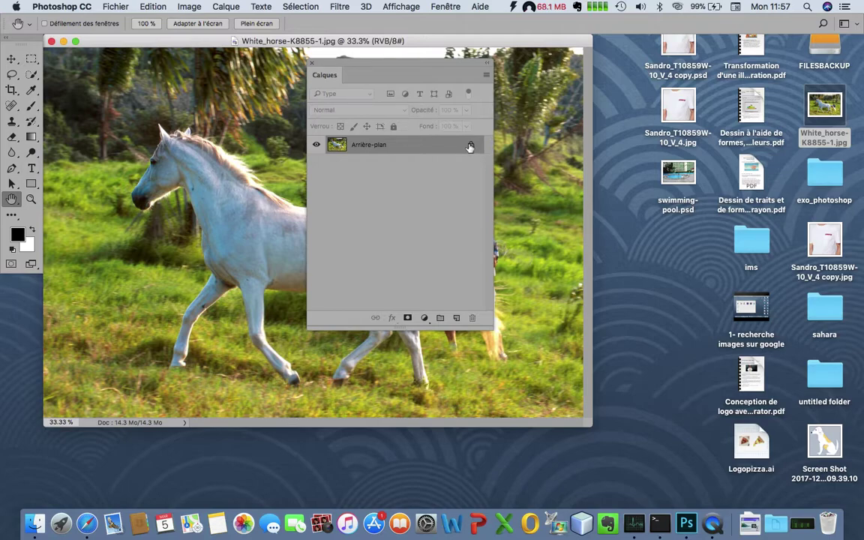
# Convert the Arrière-plan background into a regular layer named Calque 0 and move the Layers panel aside
pyautogui.doubleClick(442, 144)
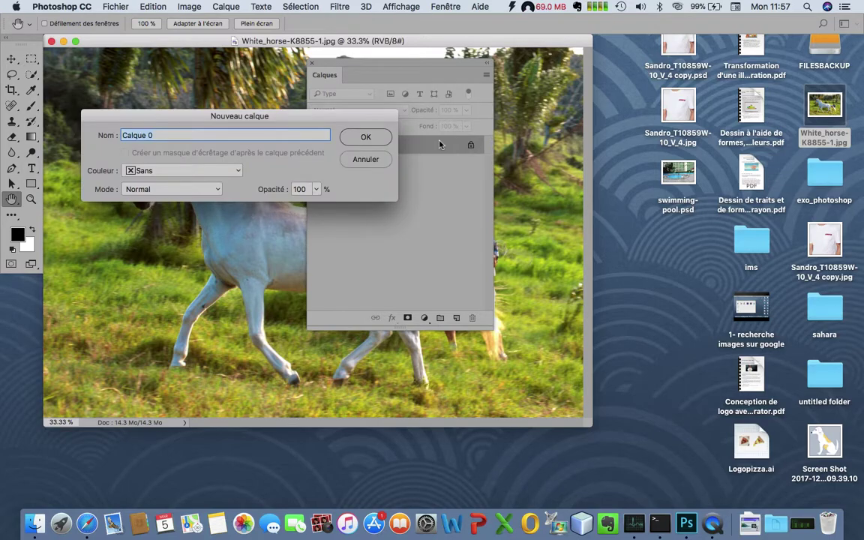
pyautogui.click(354, 137)
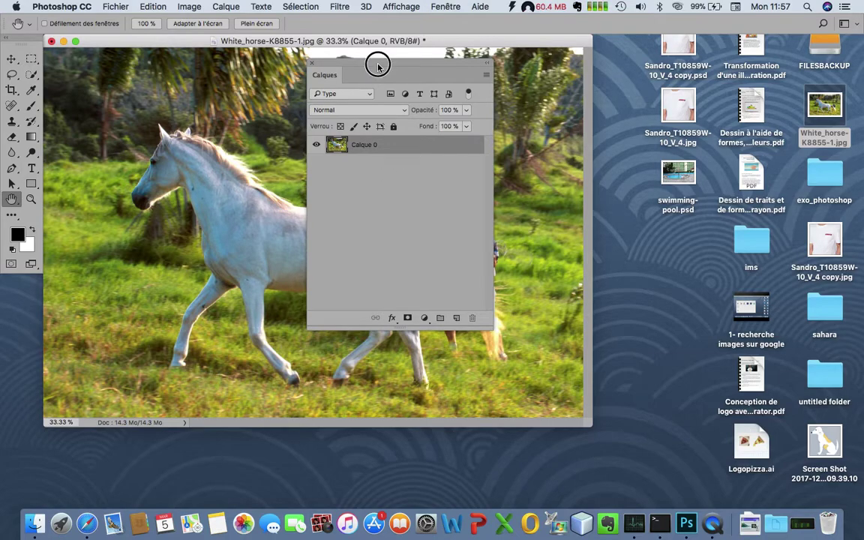
pyautogui.moveTo(378, 66); pyautogui.dragTo(627, 147)
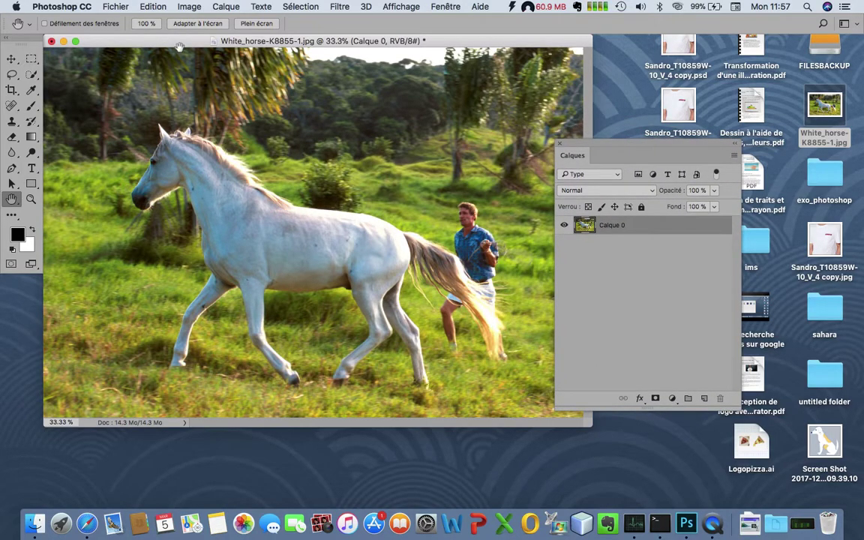
pyautogui.click(225, 7)
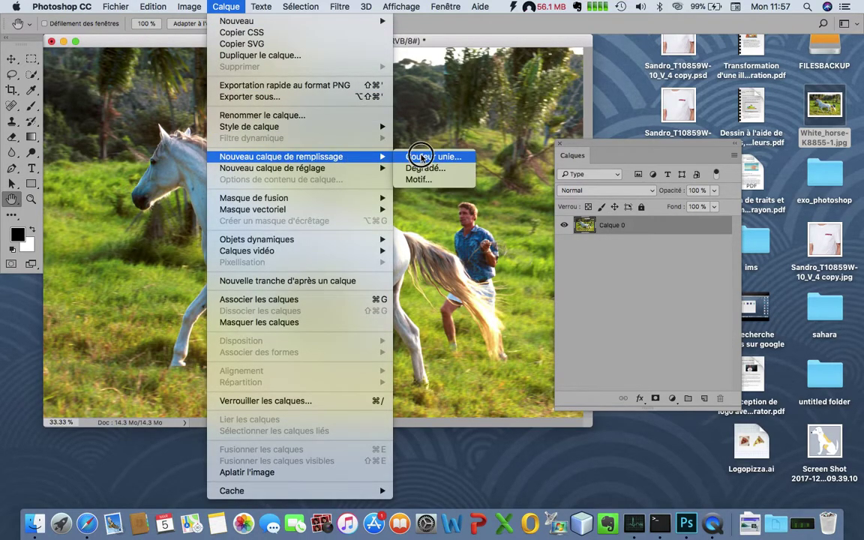
# Add a red (d91d1d) solid-colour fill layer Fond 1 and place it beneath Calque 0
pyautogui.moveTo(281, 157)
pyautogui.click(421, 157)
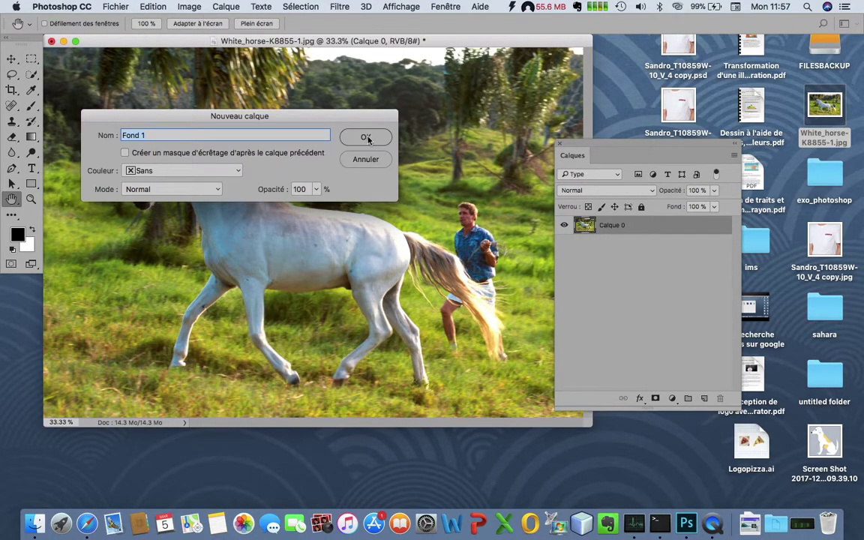
pyautogui.click(366, 138)
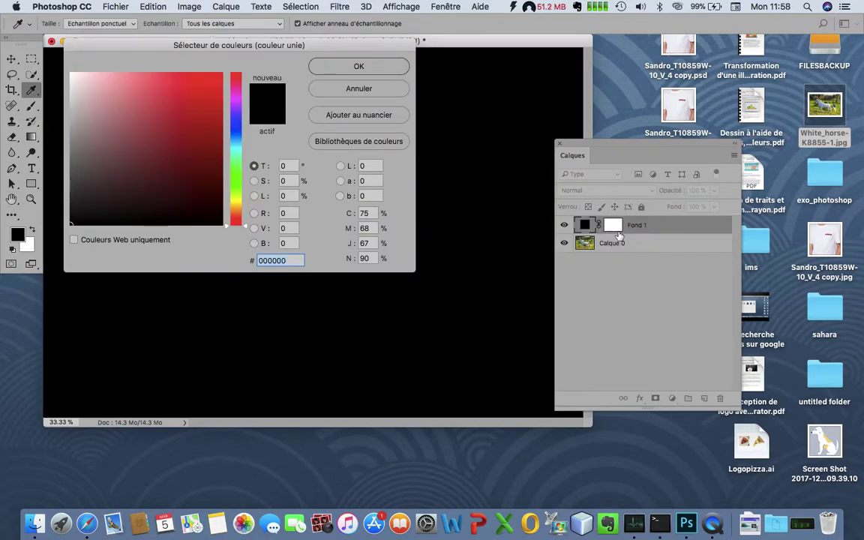
pyautogui.moveTo(185, 100); pyautogui.dragTo(203, 96)
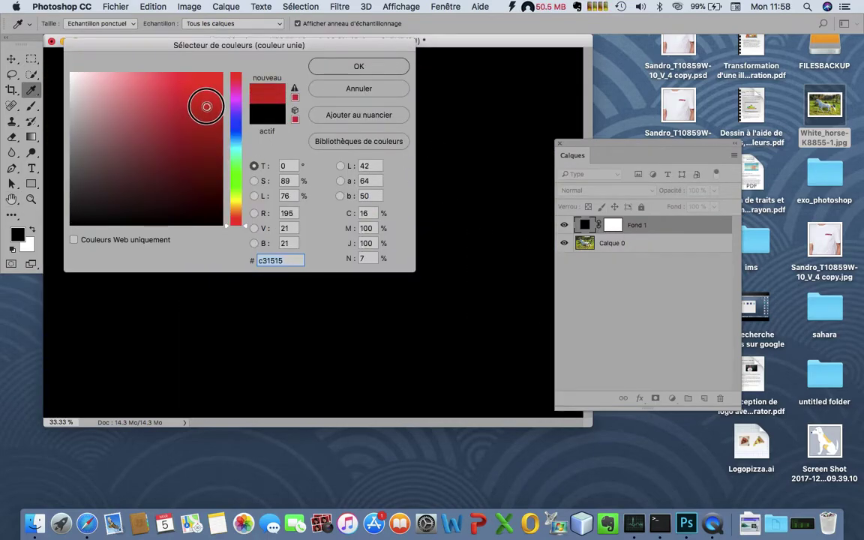
pyautogui.click(353, 68)
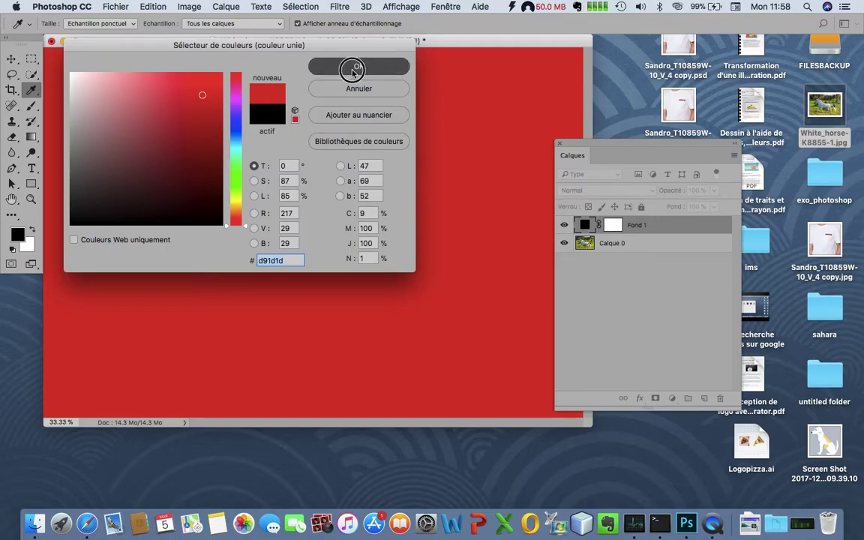
pyautogui.moveTo(600, 226); pyautogui.dragTo(656, 260)
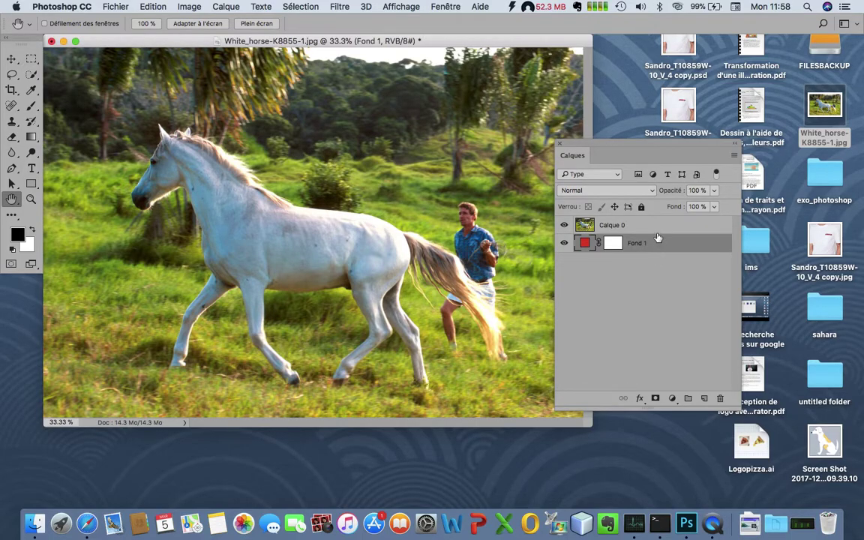
pyautogui.click(654, 228)
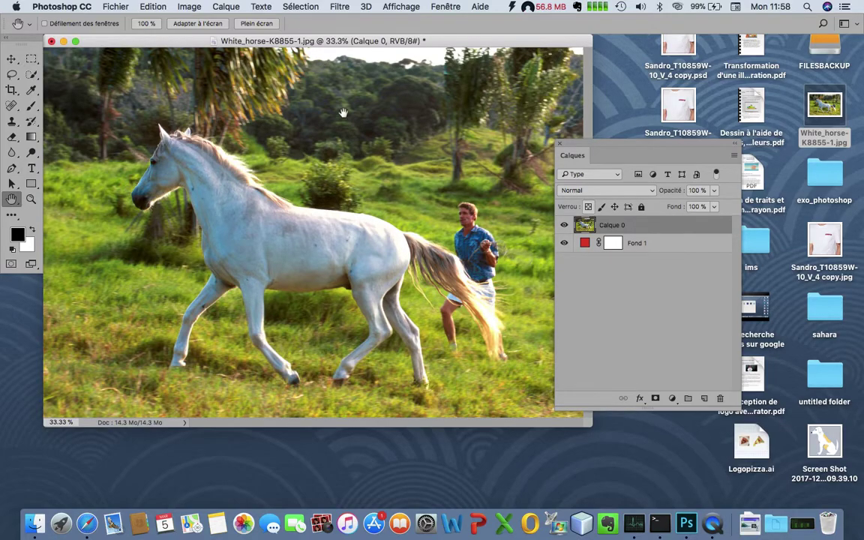
# With the Rectangular Marquee tool, enter the Sélectionner et masquer workspace for Calque 0
pyautogui.click(32, 60)
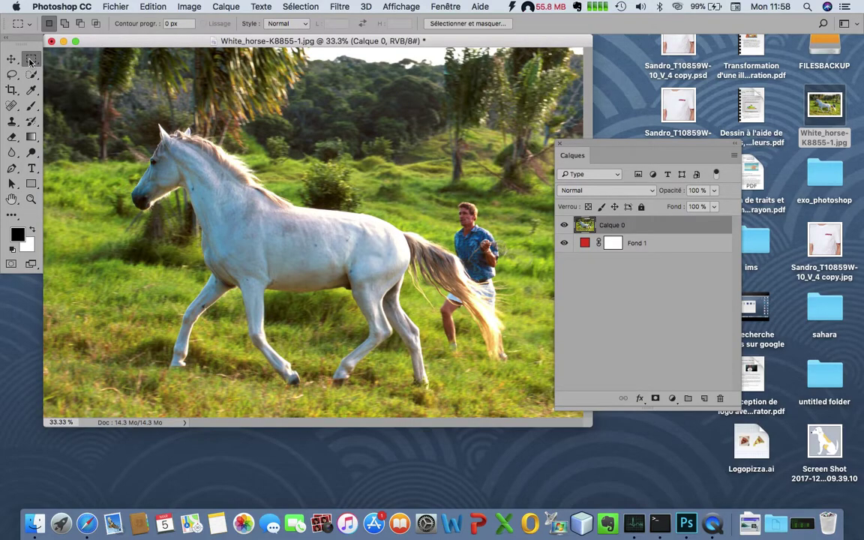
pyautogui.click(444, 27)
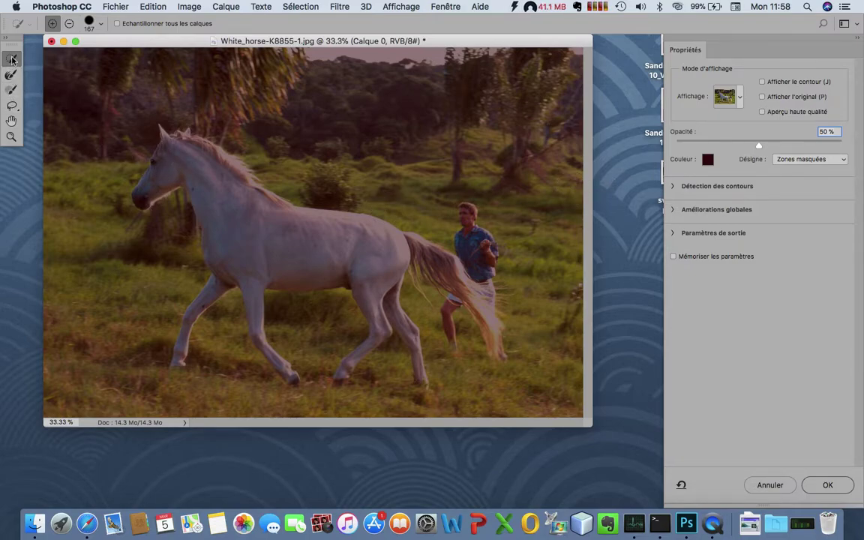
# Brush the horse's head, neck, body and hindquarters into the selection, setting the brush to 58 px
pyautogui.click(239, 222)
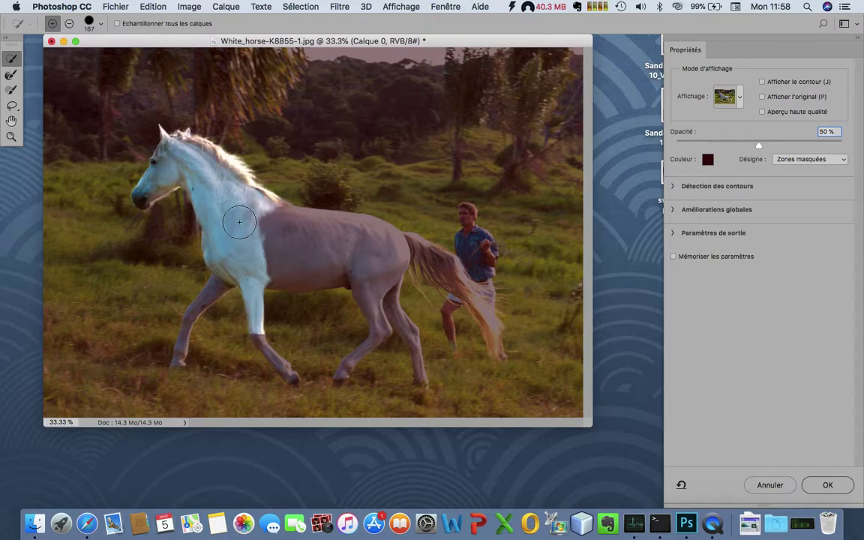
pyautogui.click(297, 234)
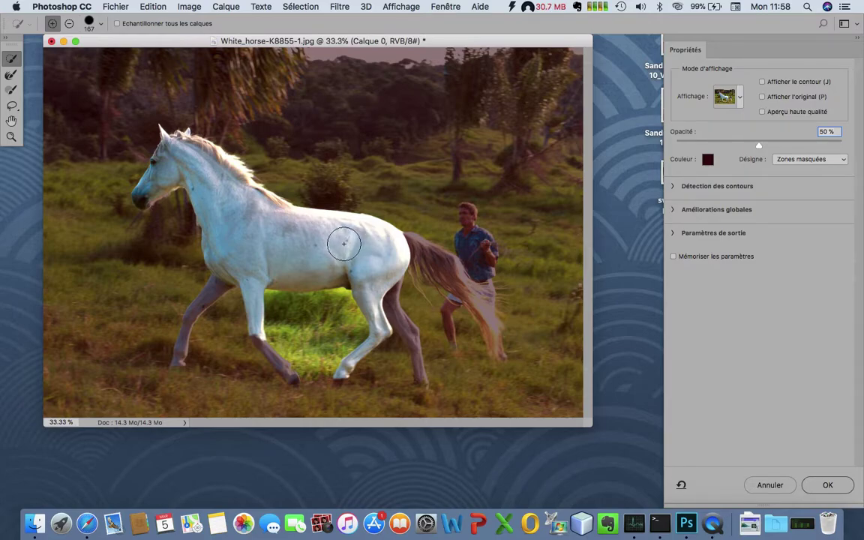
pyautogui.press('alt')
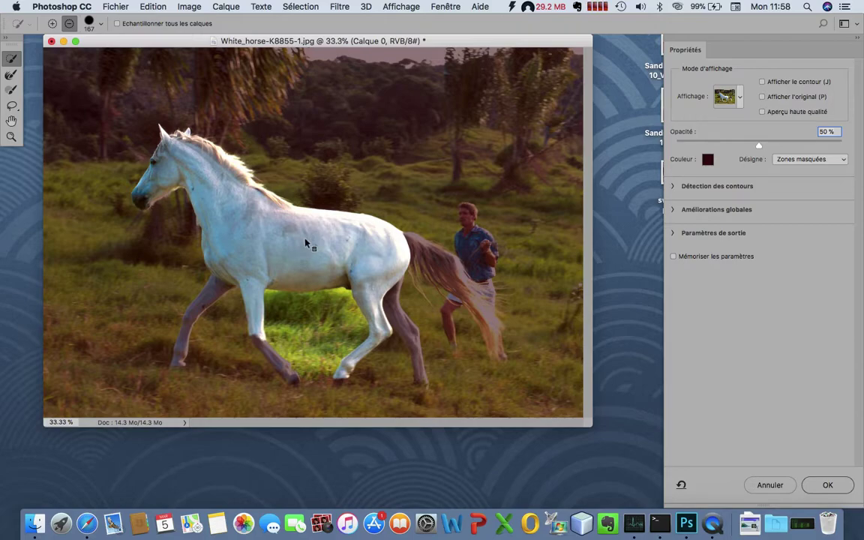
pyautogui.moveTo(303, 237)
pyautogui.mouseDown()
pyautogui.moveTo(285, 239)
pyautogui.moveTo(302, 241)
pyautogui.moveTo(303, 251)
pyautogui.mouseUp()
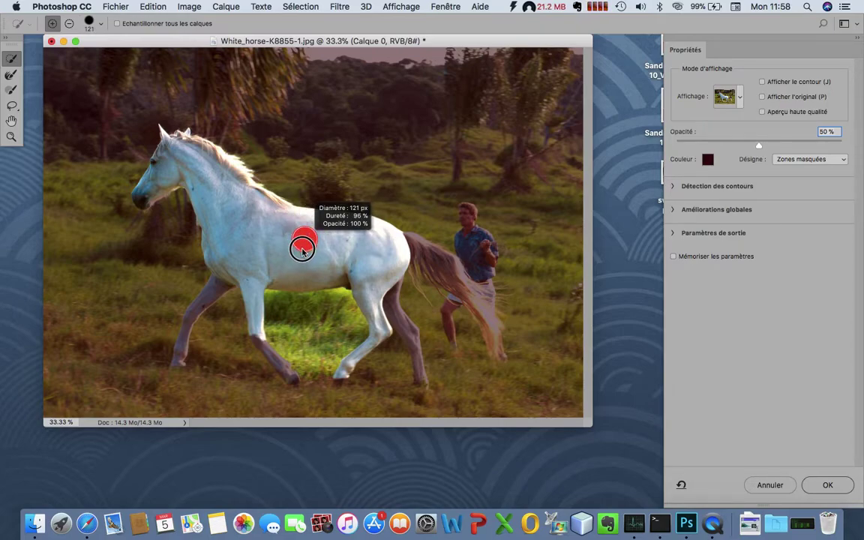
pyautogui.moveTo(302, 250); pyautogui.dragTo(296, 247)
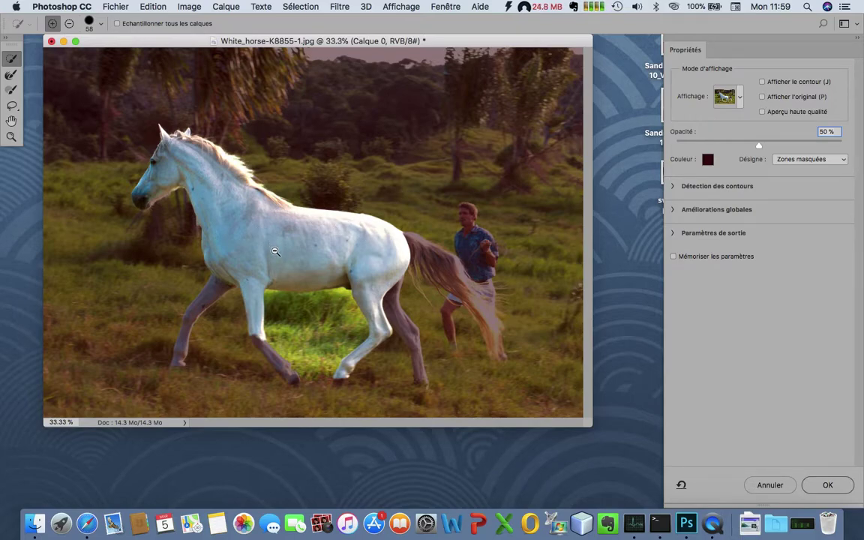
pyautogui.moveTo(270, 251)
pyautogui.mouseDown()
pyautogui.moveTo(241, 250)
pyautogui.moveTo(328, 272)
pyautogui.mouseUp()
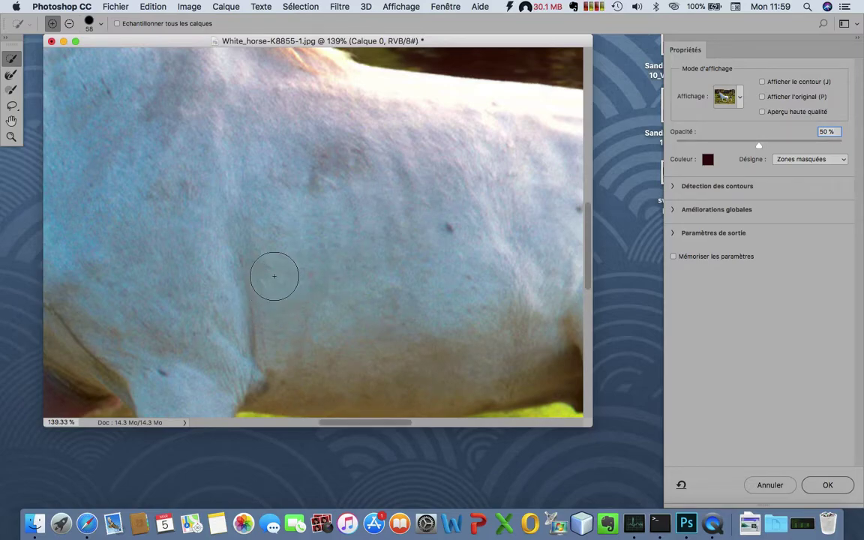
# Add the horse's front leg to the selection with an enlarged brush
pyautogui.moveTo(278, 286); pyautogui.dragTo(308, 197)
pyautogui.scroll(-5, 216, 290)
pyautogui.hscroll(-5, 374, 169)
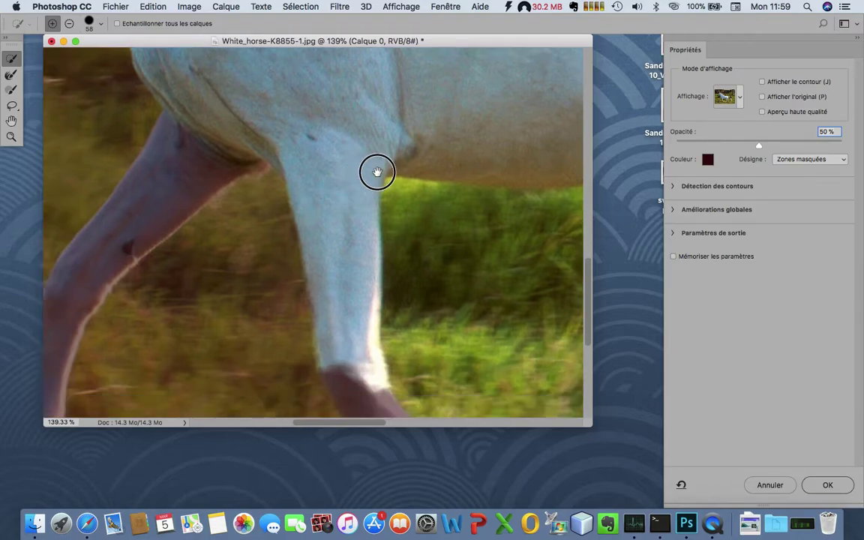
pyautogui.hscroll(-3, 386, 164)
pyautogui.hscroll(-3, 422, 140)
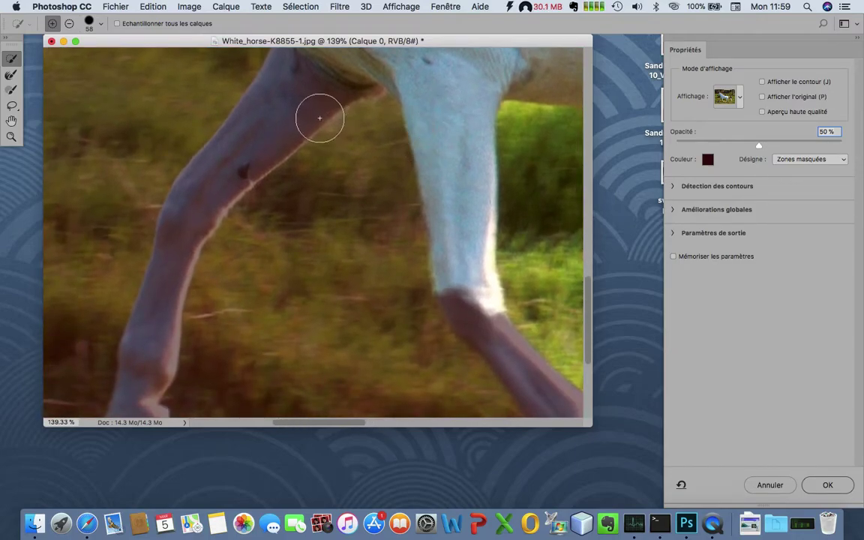
pyautogui.press(']')
pyautogui.press(']')
pyautogui.press(']')
pyautogui.click(304, 89)
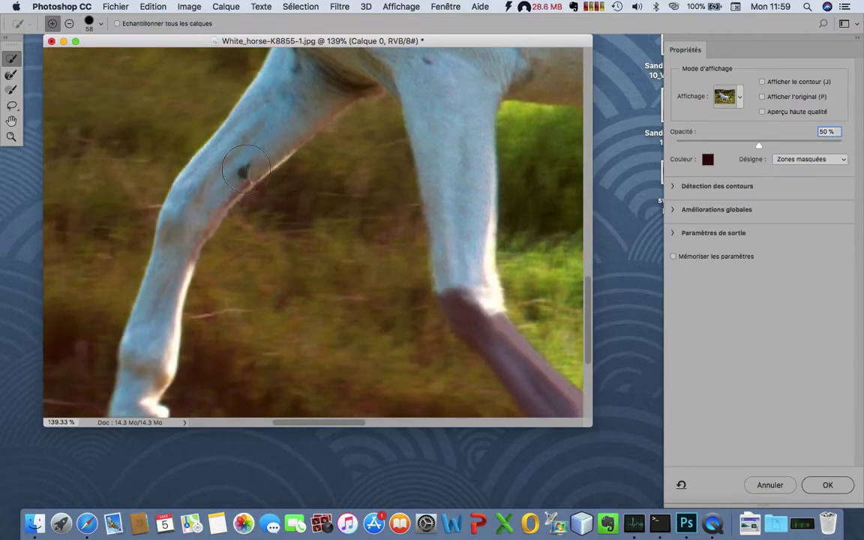
# With a 16 px brush, paint the other leg into the selection down to its hoof
pyautogui.scroll(-5, 276, 141)
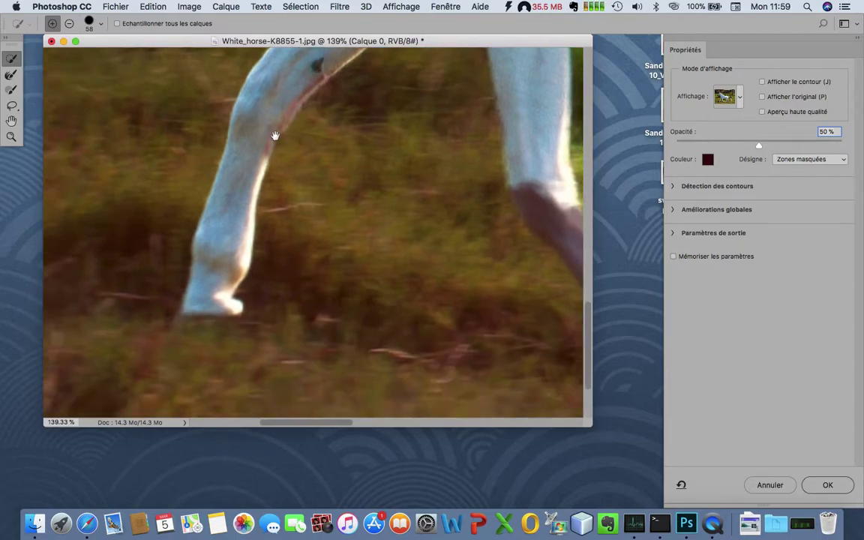
pyautogui.scroll(-5, 270, 220)
pyautogui.hscroll(-3, 299, 207)
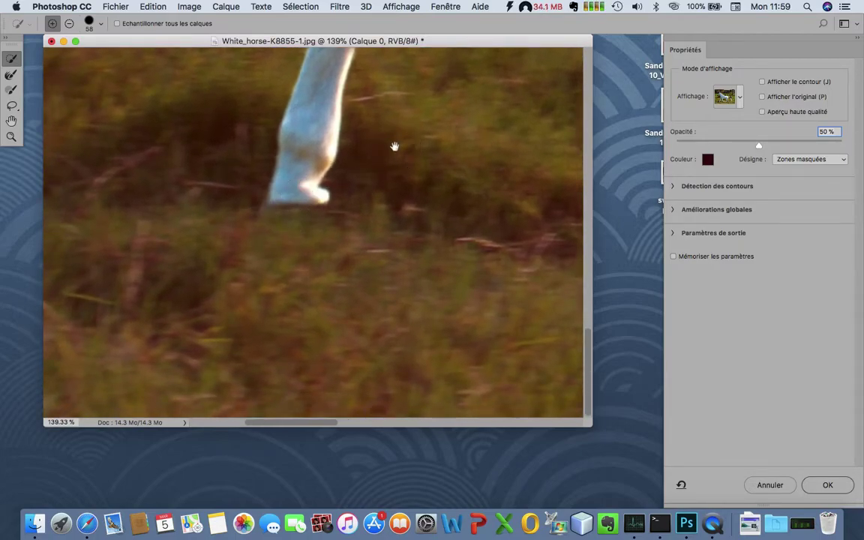
pyautogui.moveTo(420, 139); pyautogui.dragTo(279, 183)
pyautogui.hscroll(3, 385, 183)
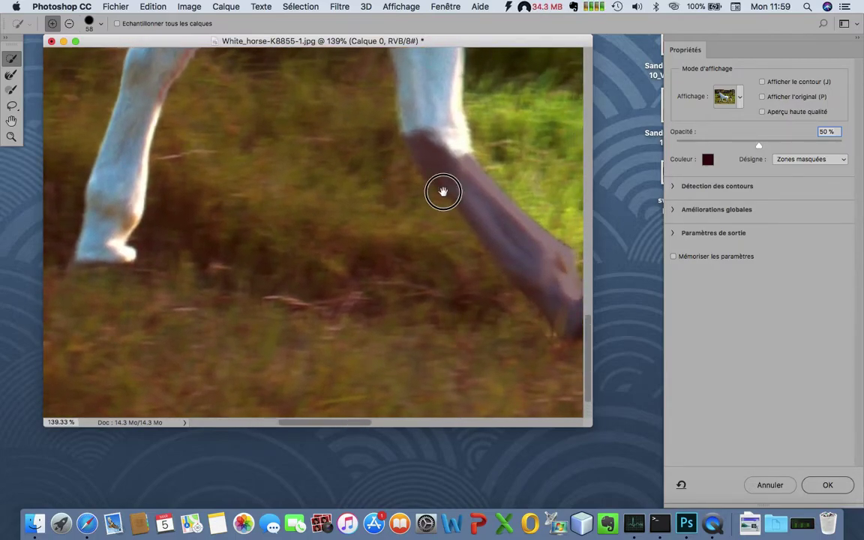
pyautogui.hscroll(3, 444, 193)
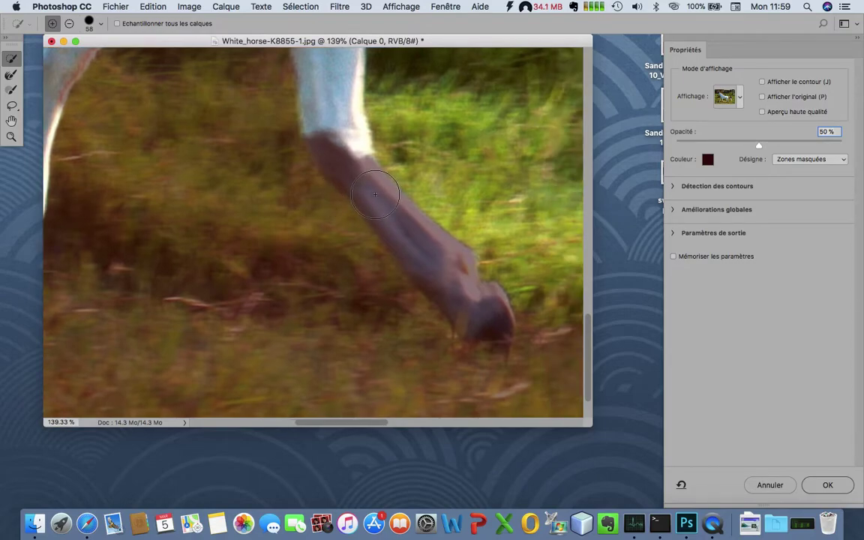
pyautogui.moveTo(375, 195); pyautogui.dragTo(357, 195)
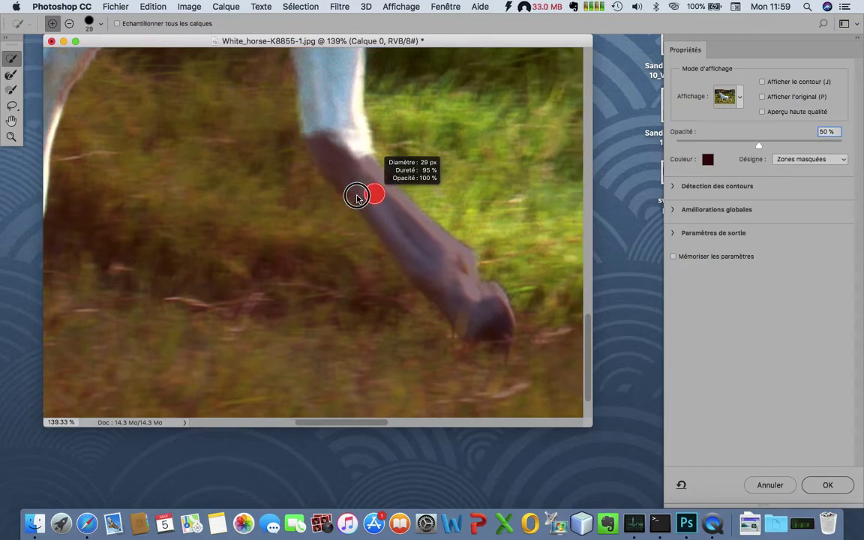
pyautogui.moveTo(353, 161); pyautogui.dragTo(378, 197)
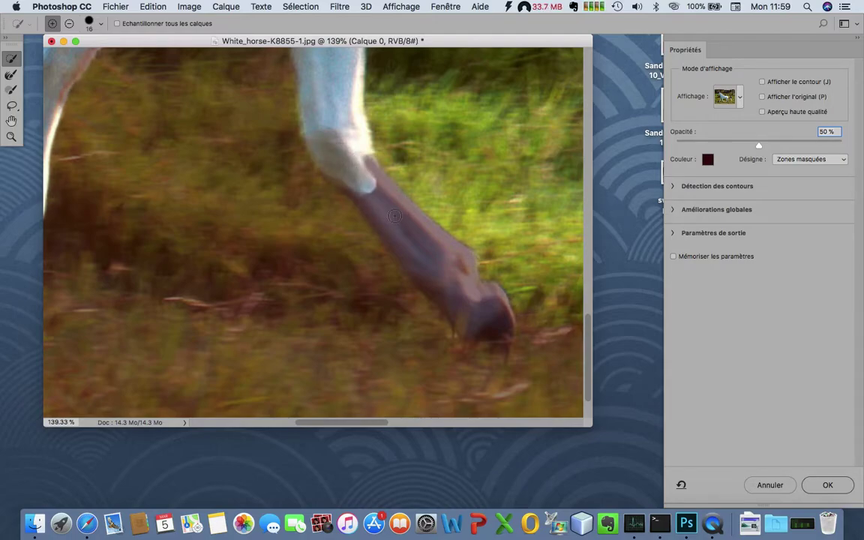
pyautogui.moveTo(383, 223); pyautogui.dragTo(463, 289)
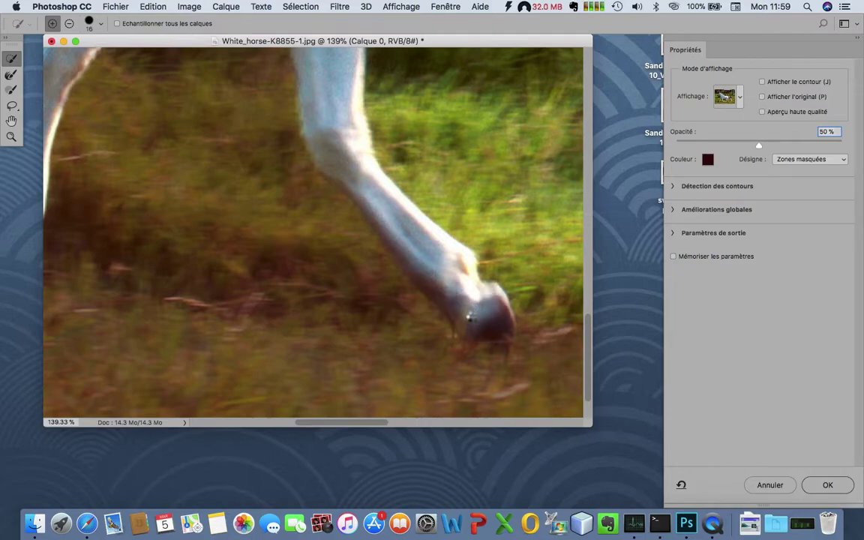
pyautogui.moveTo(463, 318); pyautogui.dragTo(417, 269)
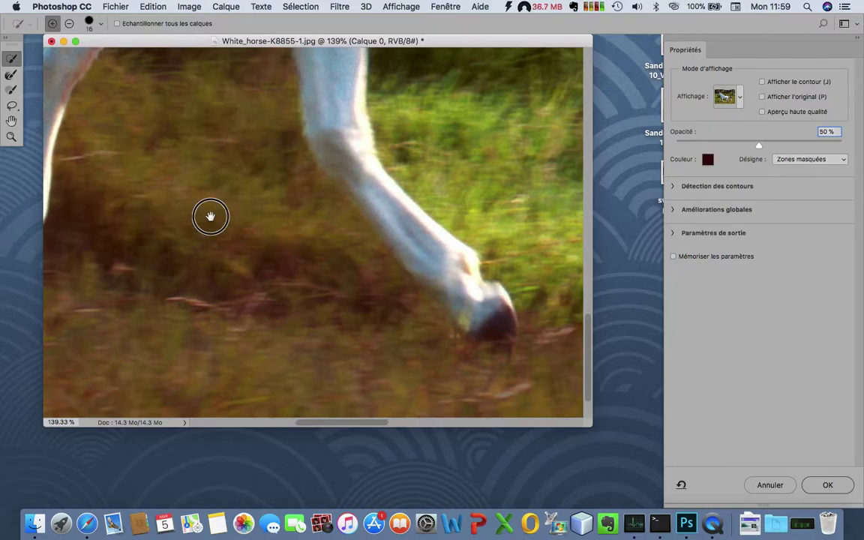
# Refine the mask edges around the left and right hooves with a smaller brush
pyautogui.hscroll(-5, 207, 216)
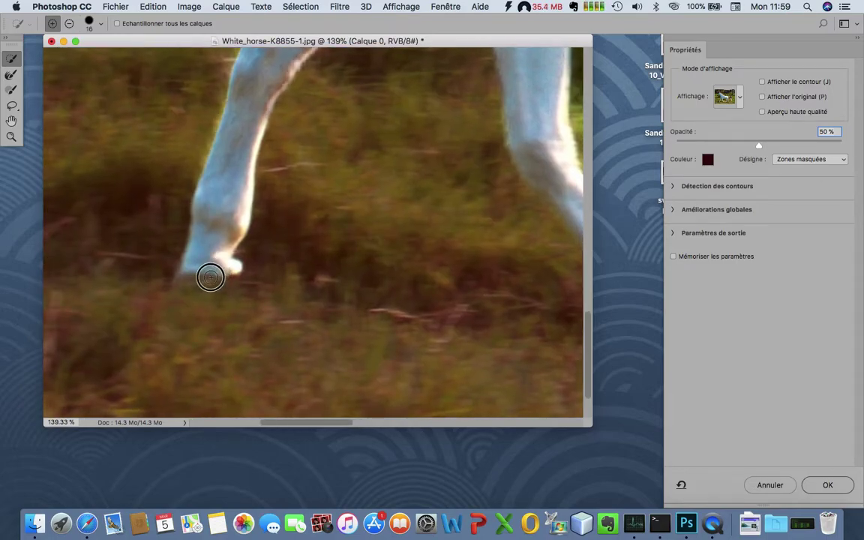
pyautogui.press('[')
pyautogui.press('[')
pyautogui.press('[')
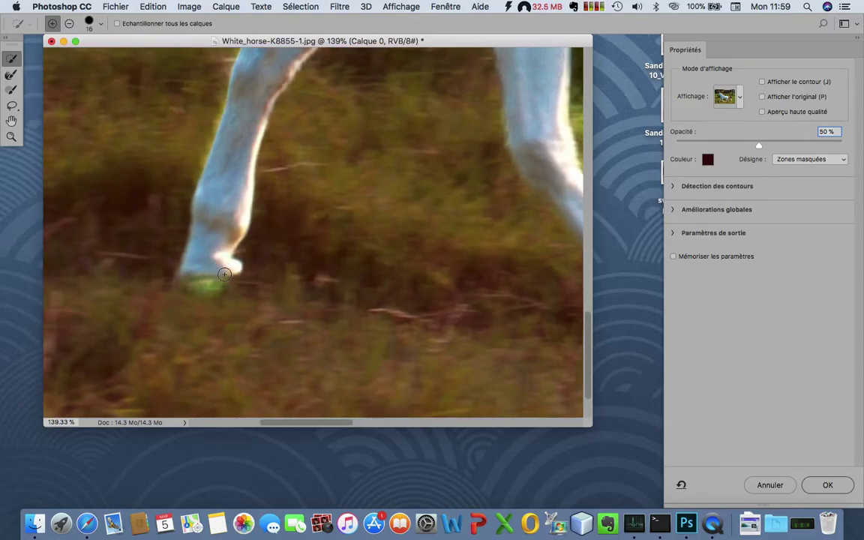
pyautogui.hscroll(10, 386, 253)
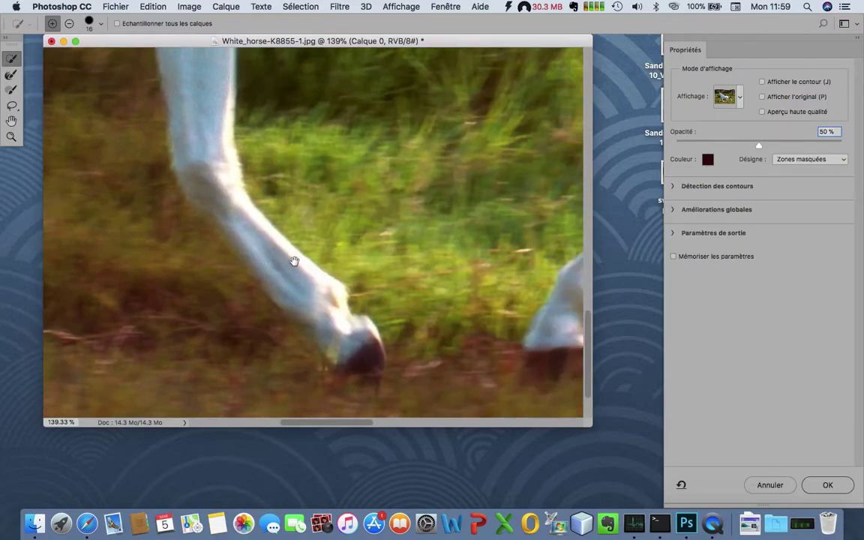
pyautogui.hscroll(5, 391, 260)
pyautogui.moveTo(244, 364); pyautogui.dragTo(240, 375)
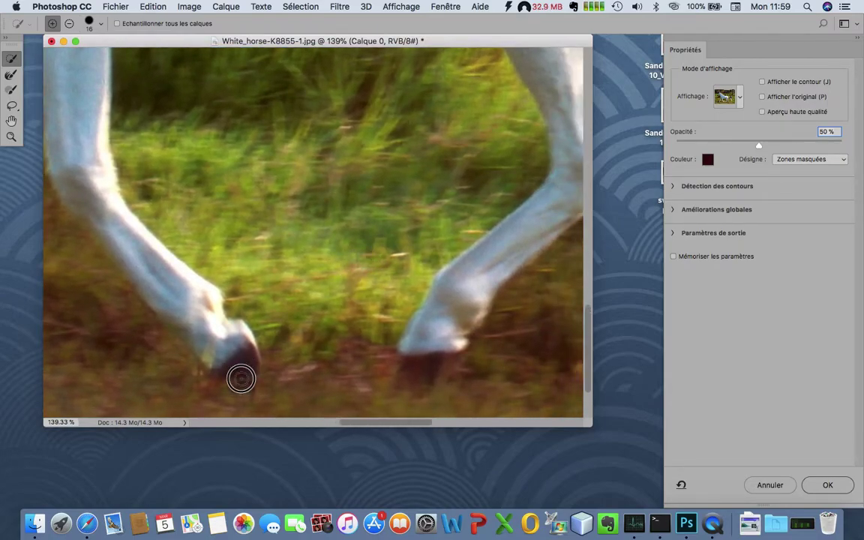
pyautogui.moveTo(393, 363); pyautogui.dragTo(427, 365)
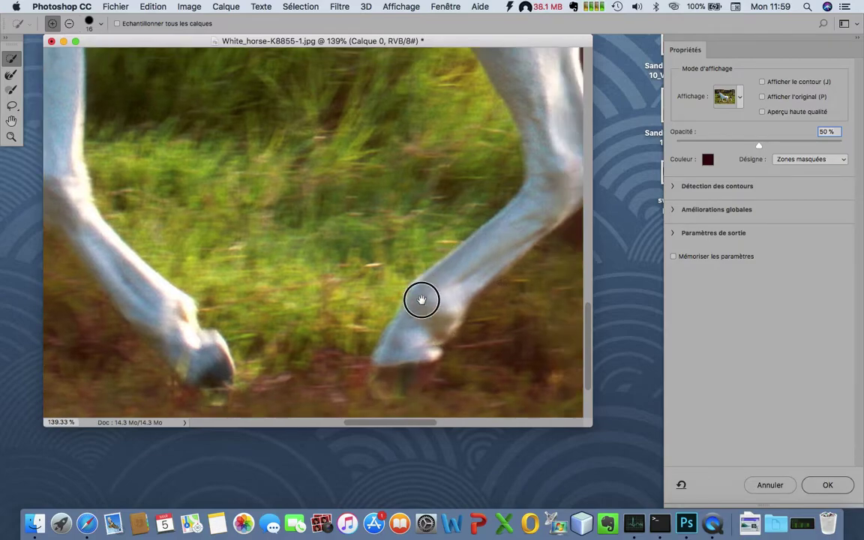
# Paint the back legs into the selection down to the hooves
pyautogui.scroll(10, 420, 299)
pyautogui.hscroll(3, 421, 299)
pyautogui.moveTo(386, 198); pyautogui.dragTo(453, 322)
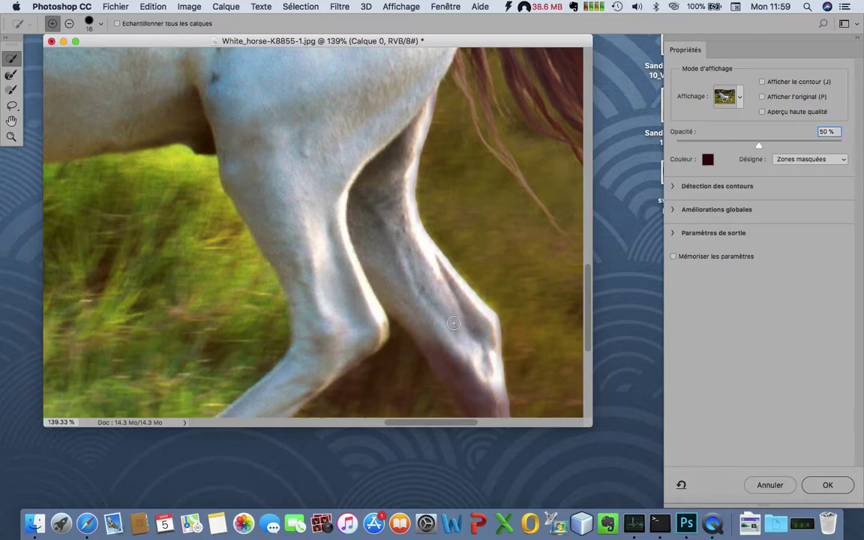
pyautogui.scroll(-5, 457, 338)
pyautogui.scroll(-3, 411, 199)
pyautogui.moveTo(389, 161)
pyautogui.mouseDown()
pyautogui.moveTo(434, 268)
pyautogui.moveTo(438, 351)
pyautogui.mouseUp()
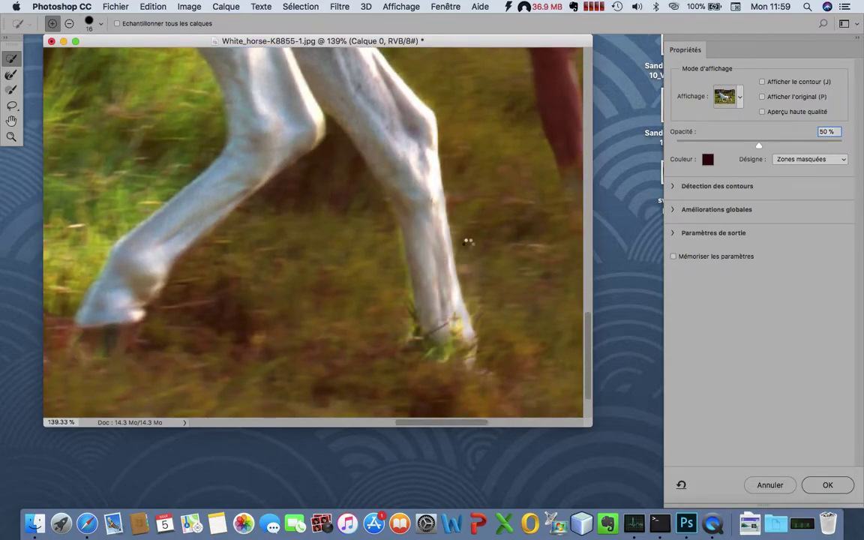
pyautogui.moveTo(496, 162); pyautogui.dragTo(432, 322)
pyautogui.moveTo(415, 232)
pyautogui.mouseDown()
pyautogui.moveTo(348, 278)
pyautogui.moveTo(428, 357)
pyautogui.mouseUp()
# Bring the tail hair, including the lower strands, into the selection
pyautogui.moveTo(299, 173)
pyautogui.mouseDown()
pyautogui.moveTo(374, 205)
pyautogui.moveTo(493, 303)
pyautogui.moveTo(353, 270)
pyautogui.moveTo(337, 252)
pyautogui.mouseUp()
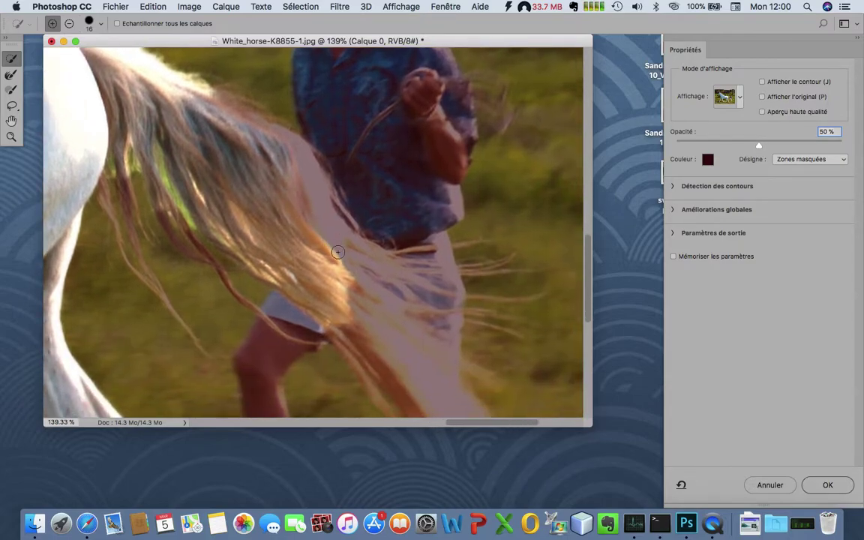
pyautogui.moveTo(358, 309); pyautogui.dragTo(409, 367)
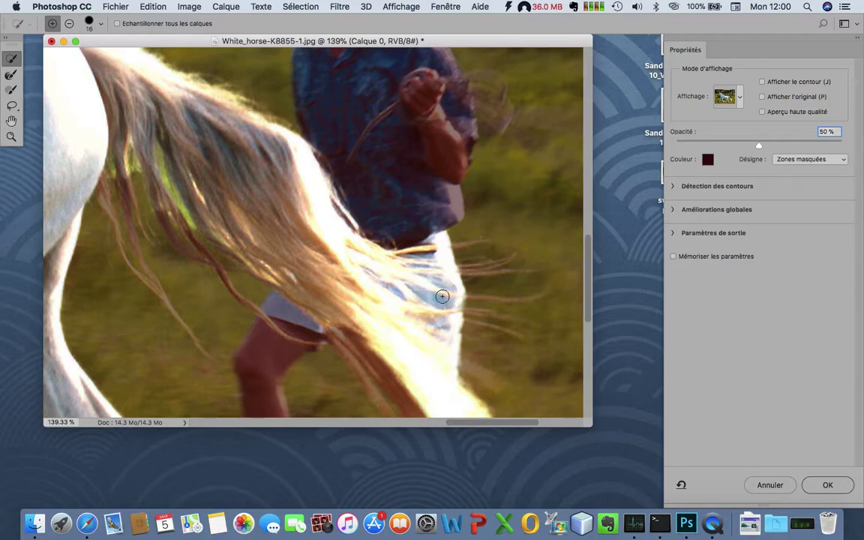
pyautogui.scroll(-5, 357, 280)
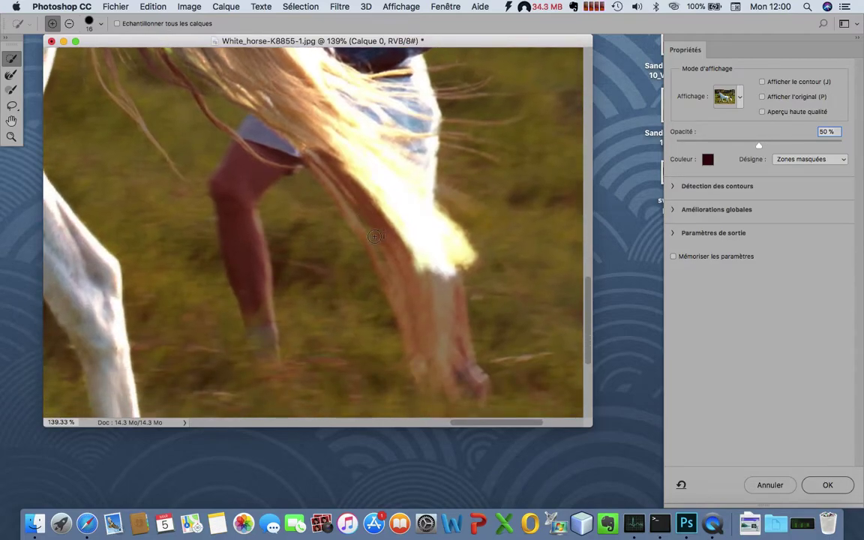
pyautogui.moveTo(361, 211); pyautogui.dragTo(416, 297)
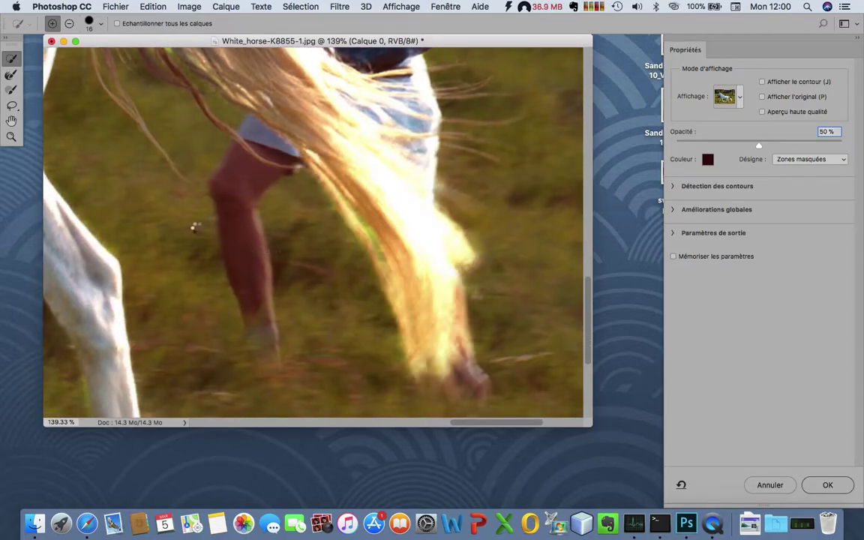
pyautogui.moveTo(135, 135); pyautogui.dragTo(361, 178)
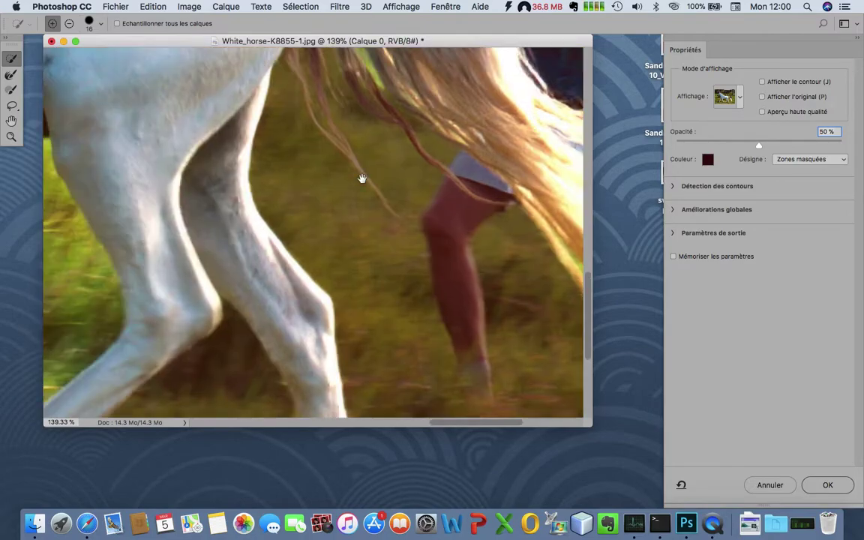
pyautogui.moveTo(218, 259)
pyautogui.mouseDown()
pyautogui.moveTo(419, 186)
pyautogui.moveTo(432, 166)
pyautogui.mouseUp()
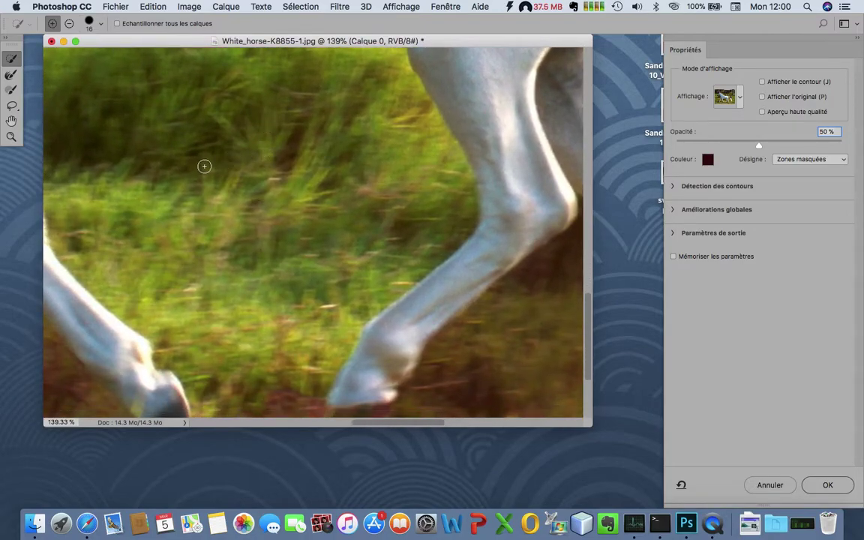
# Subtract the grass and stray blades around the hoof from the selection
pyautogui.press('alt')
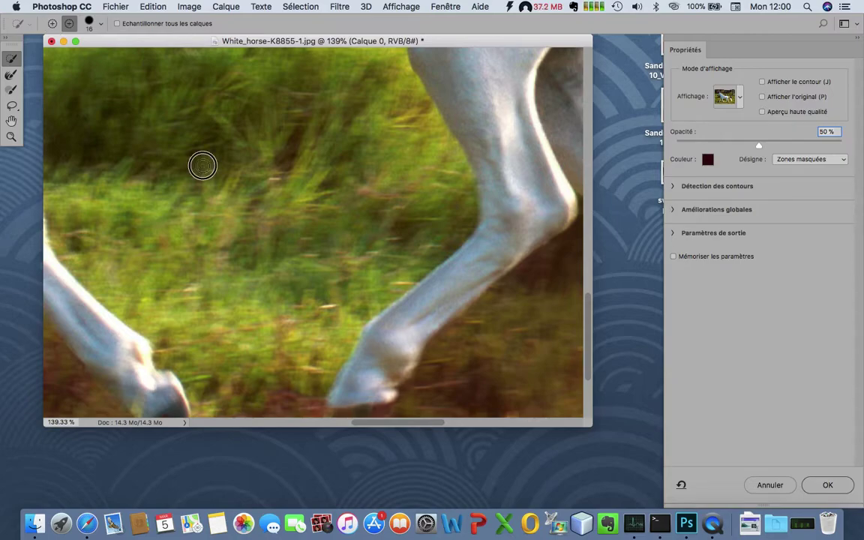
pyautogui.moveTo(167, 165); pyautogui.dragTo(255, 329)
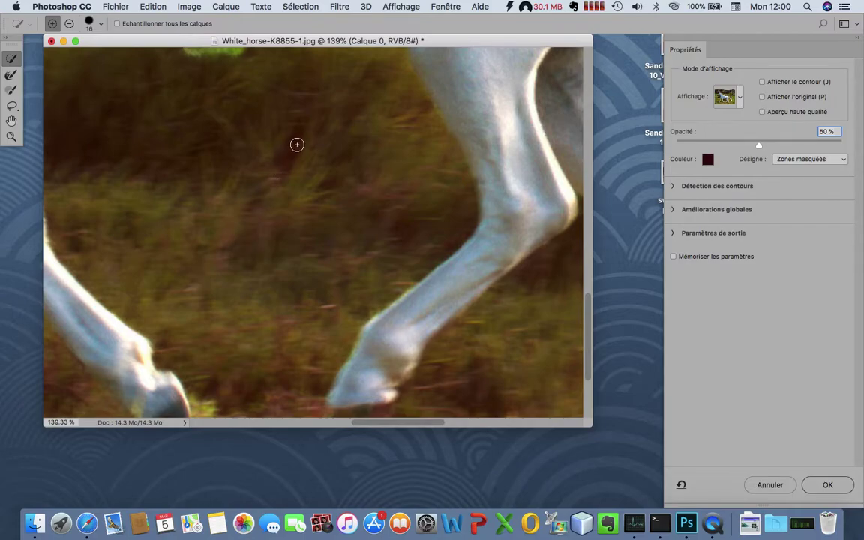
pyautogui.scroll(3, 255, 158)
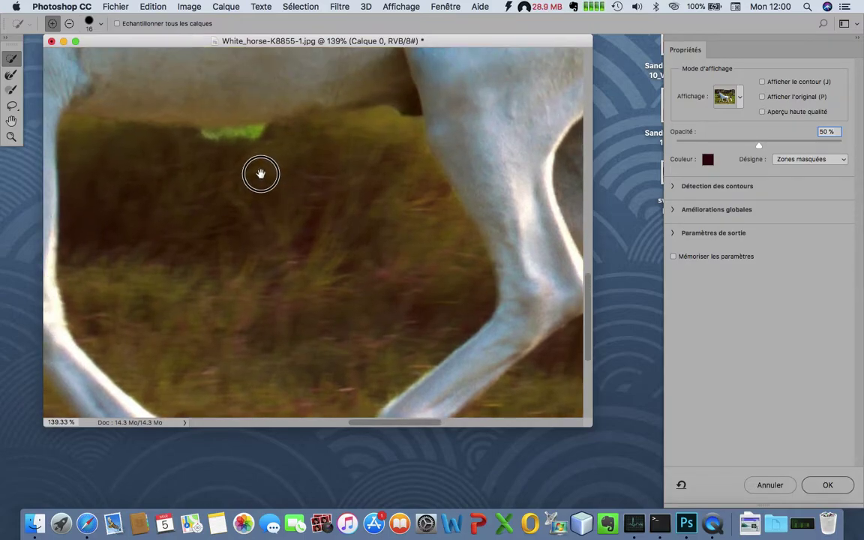
pyautogui.scroll(-5, 276, 68)
pyautogui.press('alt')
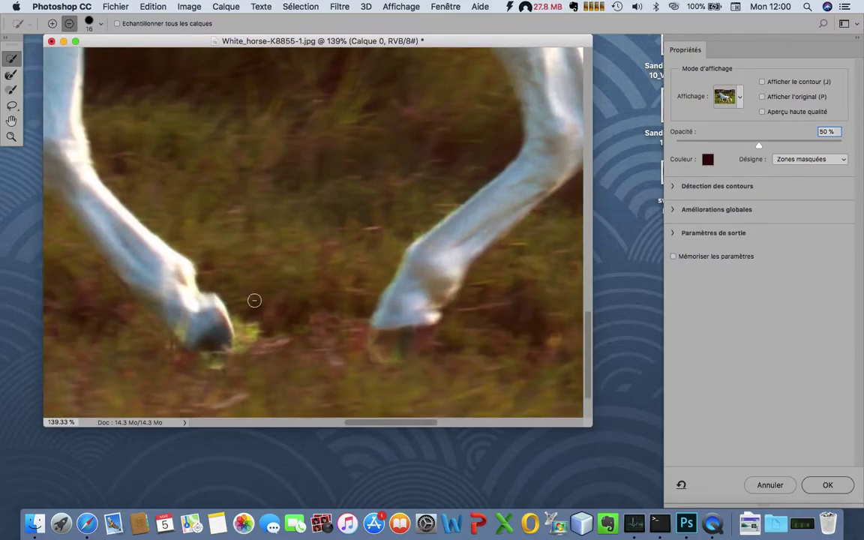
pyautogui.moveTo(247, 318); pyautogui.dragTo(249, 348)
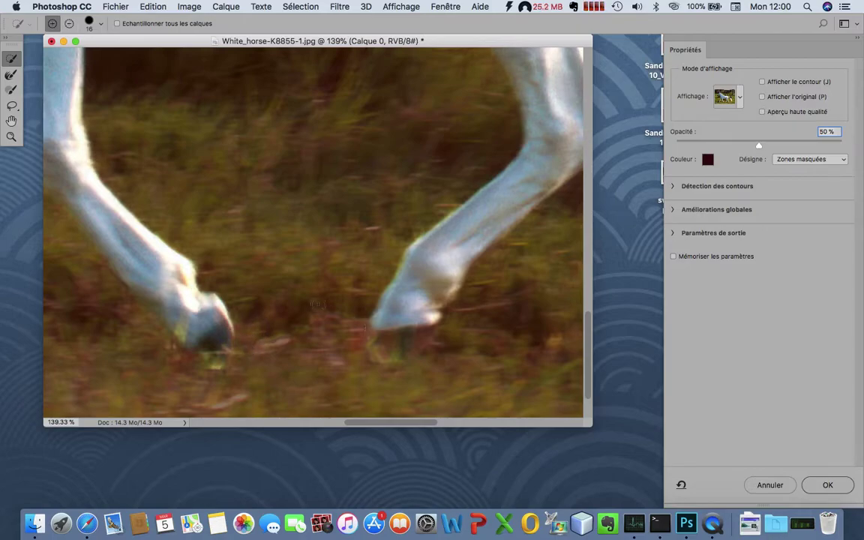
# Pan toward the tail, then fit the whole image in the window
pyautogui.moveTo(459, 145); pyautogui.dragTo(312, 278)
pyautogui.hscroll(3, 312, 278)
pyautogui.hscroll(3, 491, 197)
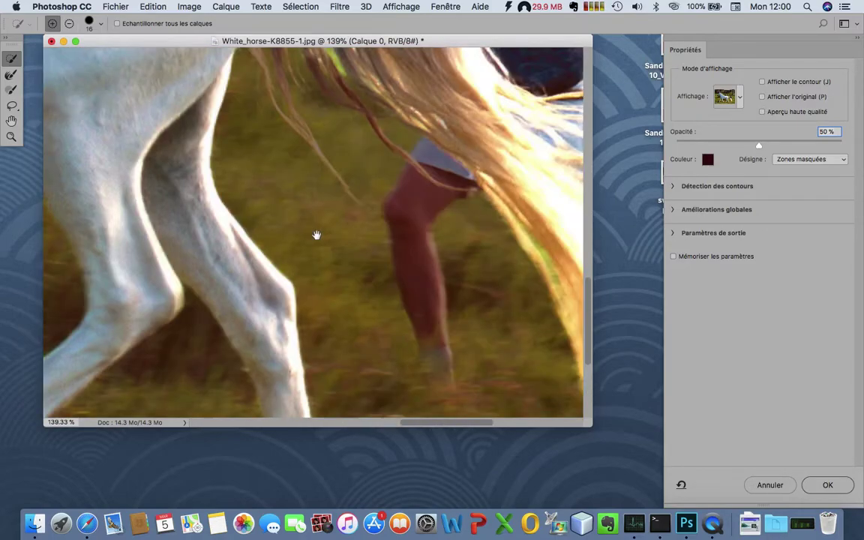
pyautogui.hscroll(3, 315, 235)
pyautogui.hscroll(3, 350, 204)
pyautogui.scroll(5, 454, 341)
pyautogui.hscroll(-3, 352, 280)
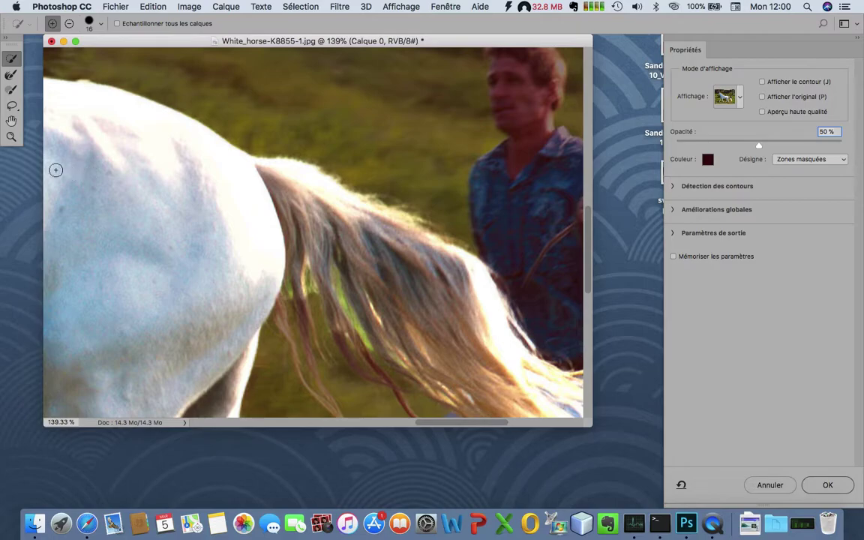
pyautogui.doubleClick(12, 121)
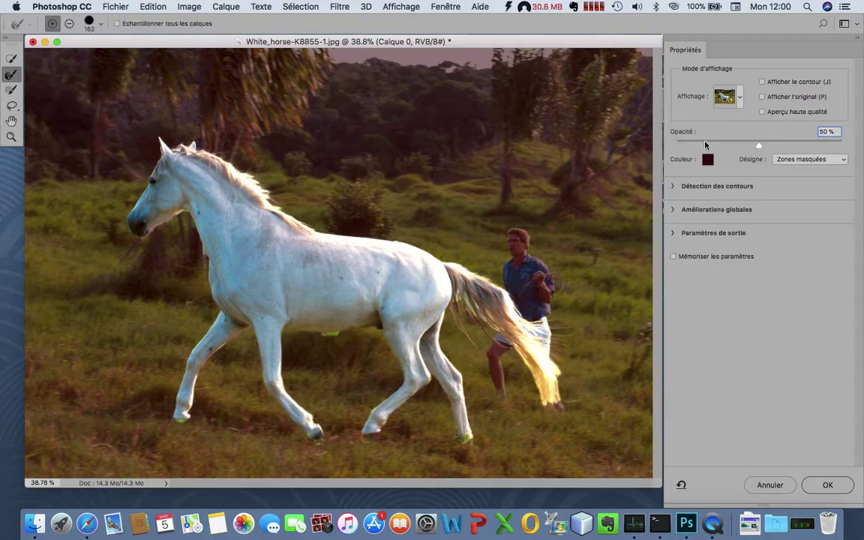
# Set the masked-area overlay opacity to 86% to darken the background preview
pyautogui.moveTo(760, 148); pyautogui.dragTo(830, 150)
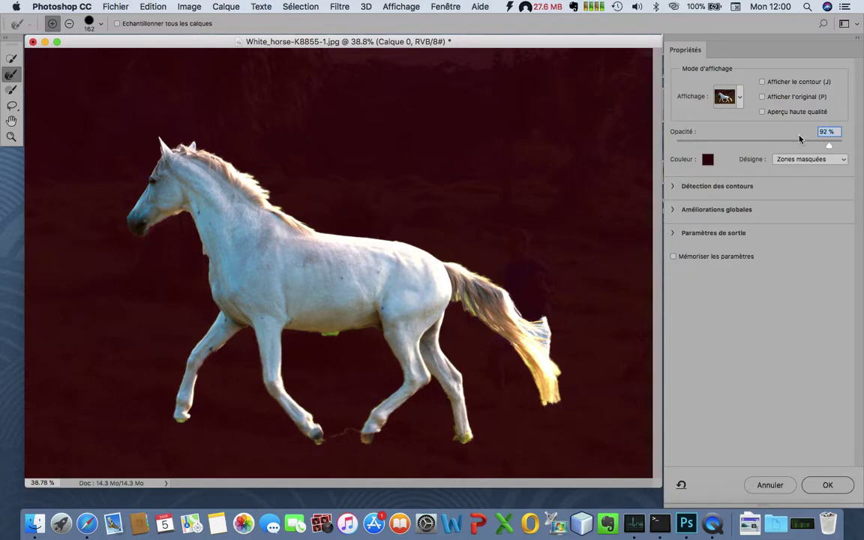
pyautogui.moveTo(828, 149)
pyautogui.mouseDown()
pyautogui.moveTo(799, 147)
pyautogui.moveTo(820, 148)
pyautogui.mouseUp()
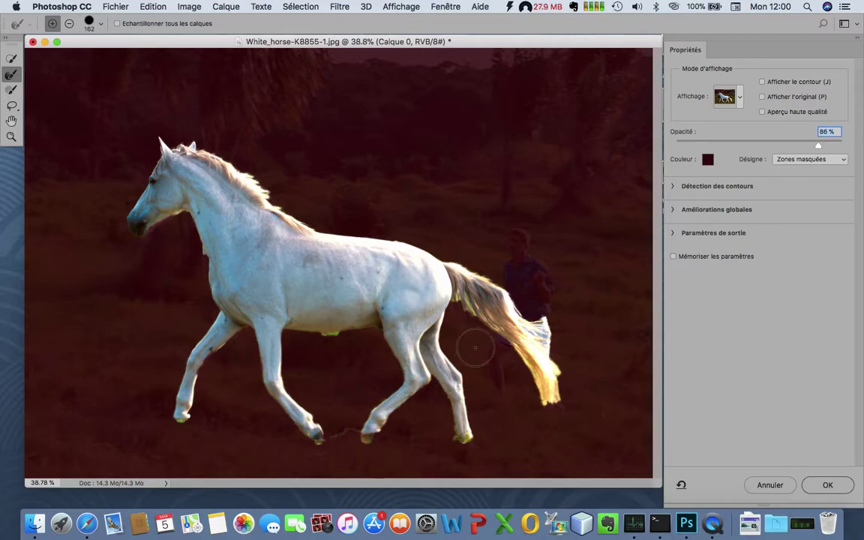
pyautogui.press('alt')
pyautogui.scroll(3, 510, 315)
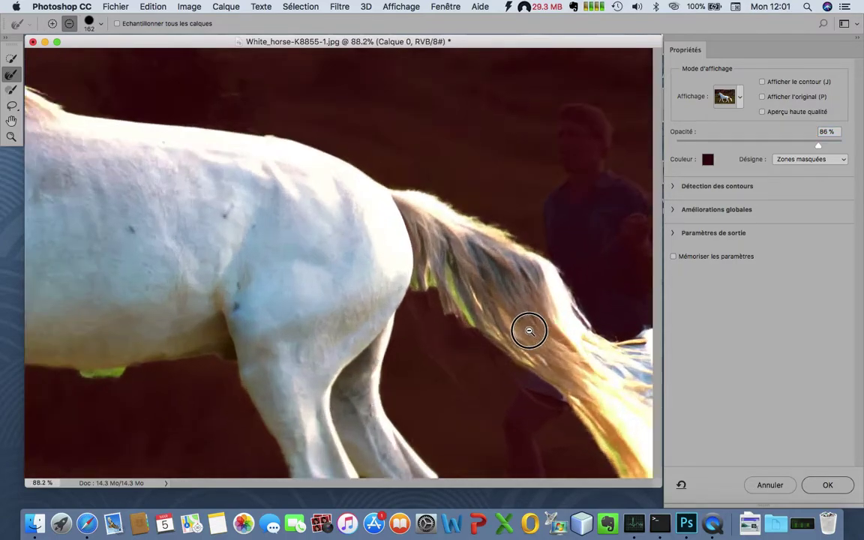
# Refine the hair along the tail edge and base, reducing the brush to 19 px
pyautogui.scroll(2, 529, 333)
pyautogui.scroll(3, 535, 337)
pyautogui.moveTo(538, 338)
pyautogui.mouseDown()
pyautogui.moveTo(470, 279)
pyautogui.moveTo(434, 274)
pyautogui.mouseUp()
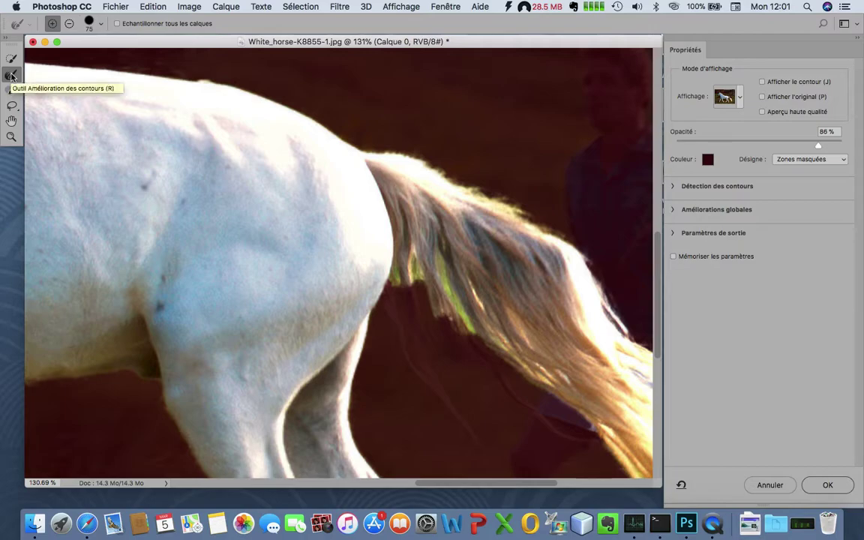
pyautogui.moveTo(396, 180); pyautogui.dragTo(398, 225)
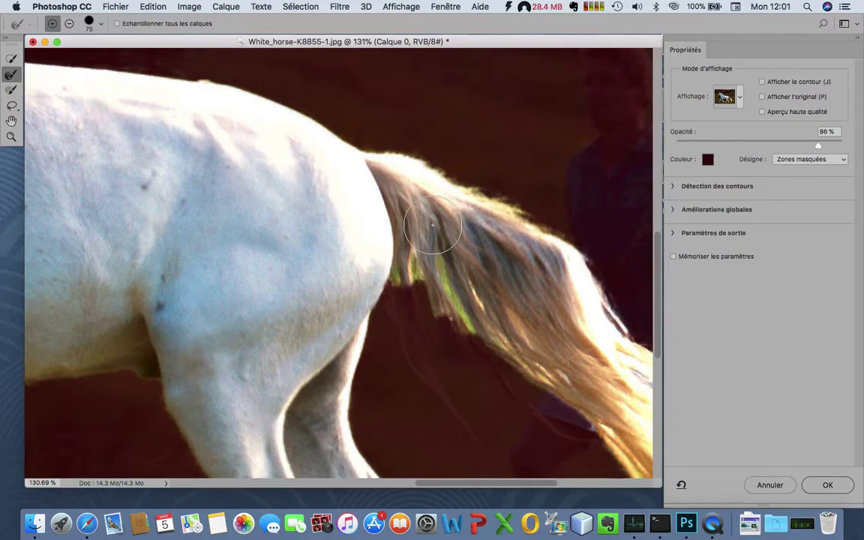
pyautogui.moveTo(508, 274)
pyautogui.mouseDown()
pyautogui.moveTo(625, 392)
pyautogui.moveTo(579, 359)
pyautogui.mouseUp()
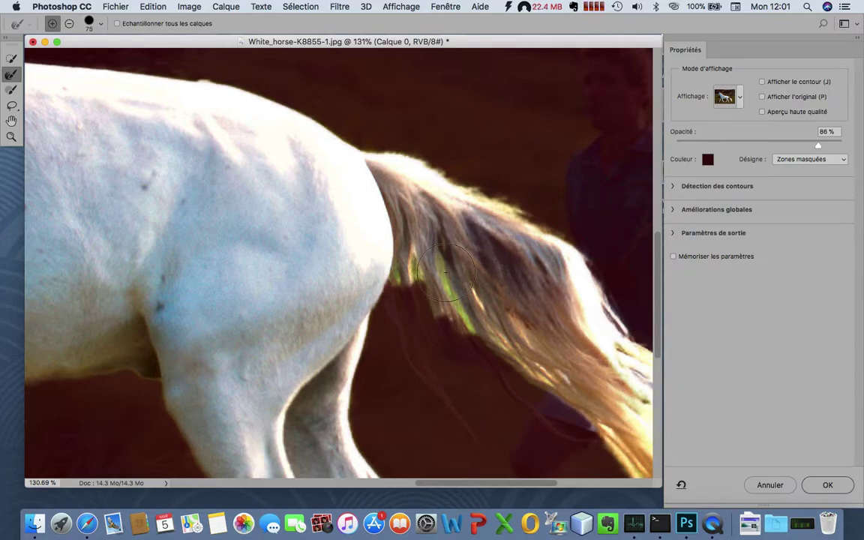
pyautogui.moveTo(458, 266)
pyautogui.mouseDown()
pyautogui.moveTo(408, 261)
pyautogui.moveTo(472, 324)
pyautogui.moveTo(589, 405)
pyautogui.moveTo(578, 386)
pyautogui.moveTo(613, 435)
pyautogui.mouseUp()
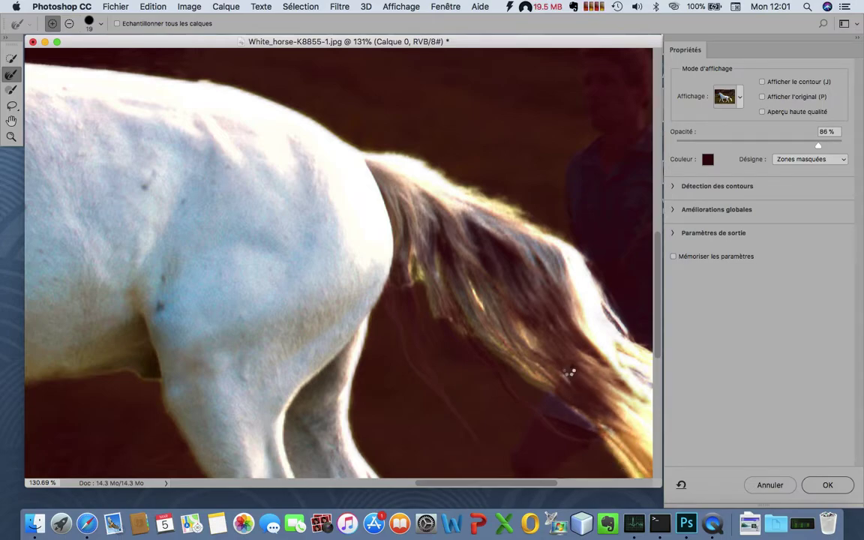
# Refine the edges of the white tail patch, golden tail, upper hair and tail tip
pyautogui.hscroll(3, 420, 337)
pyautogui.hscroll(6, 355, 268)
pyautogui.scroll(-3, 355, 268)
pyautogui.scroll(-3, 355, 267)
pyautogui.hscroll(2, 355, 268)
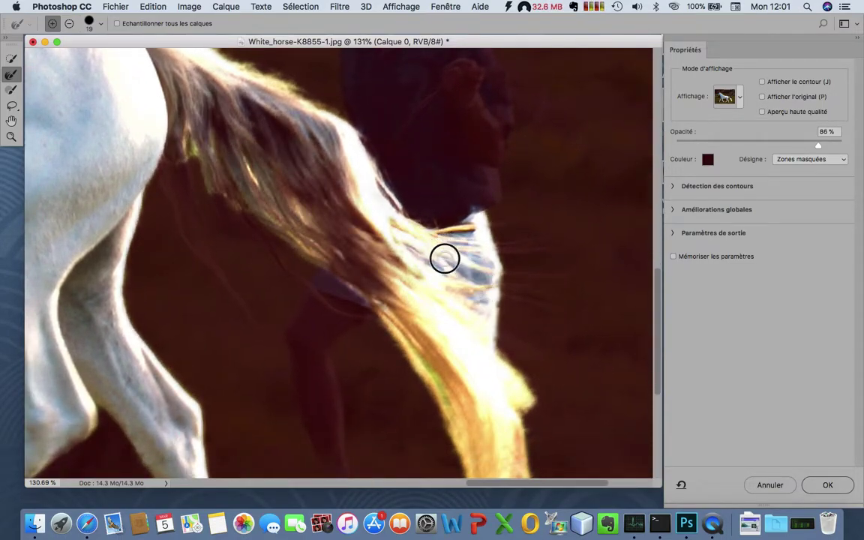
pyautogui.moveTo(462, 270); pyautogui.dragTo(439, 222)
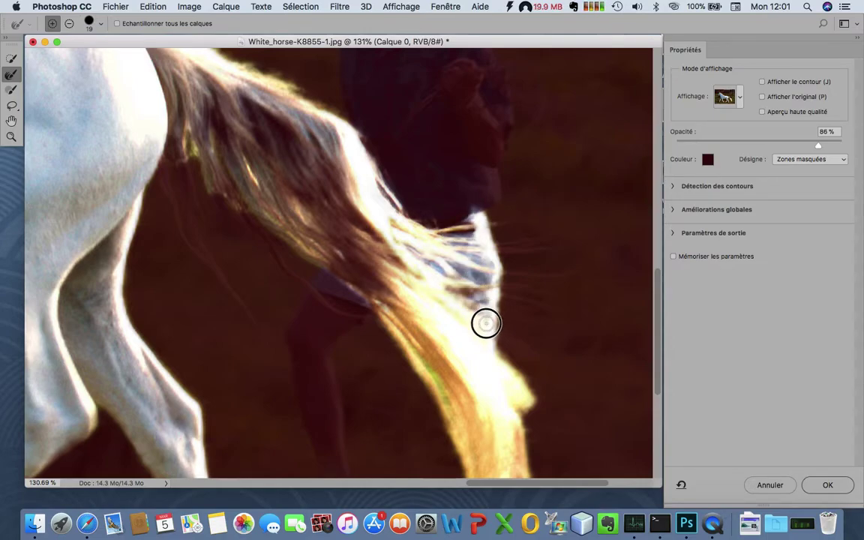
pyautogui.moveTo(407, 325); pyautogui.dragTo(444, 387)
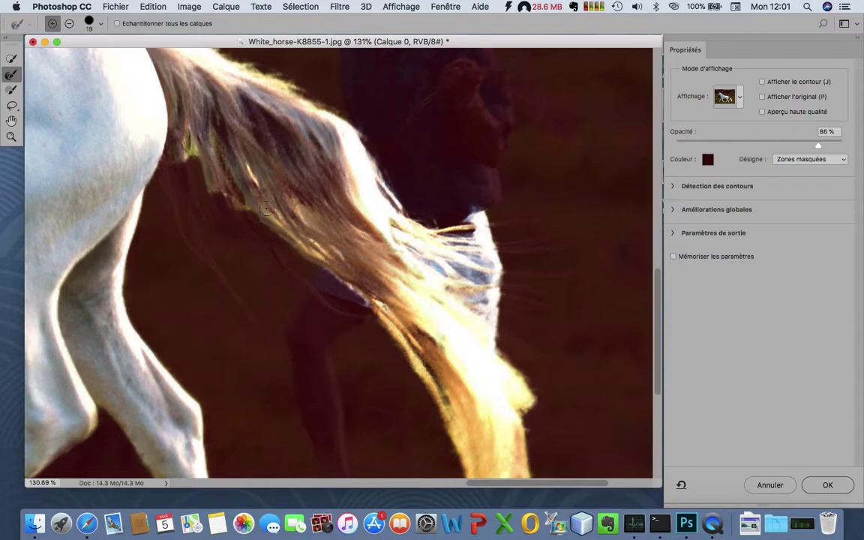
pyautogui.moveTo(267, 209); pyautogui.dragTo(303, 243)
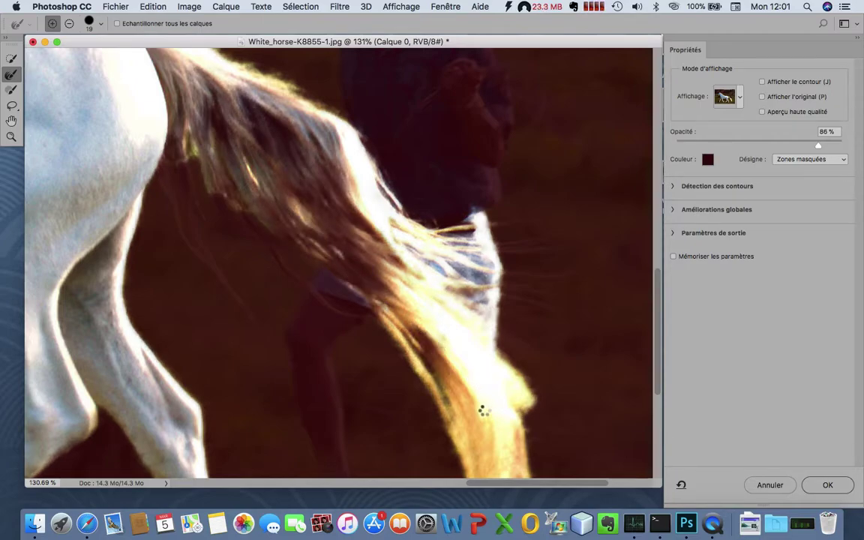
pyautogui.scroll(-5, 471, 321)
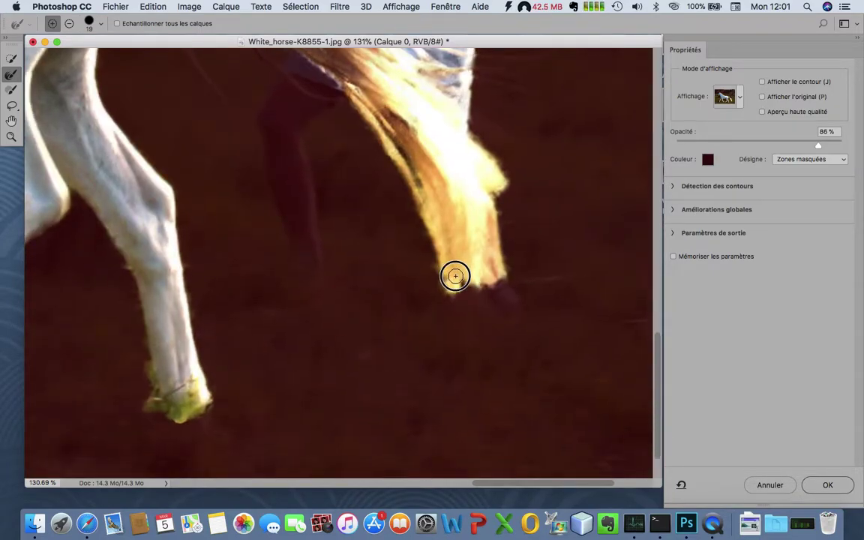
pyautogui.moveTo(455, 276); pyautogui.dragTo(500, 299)
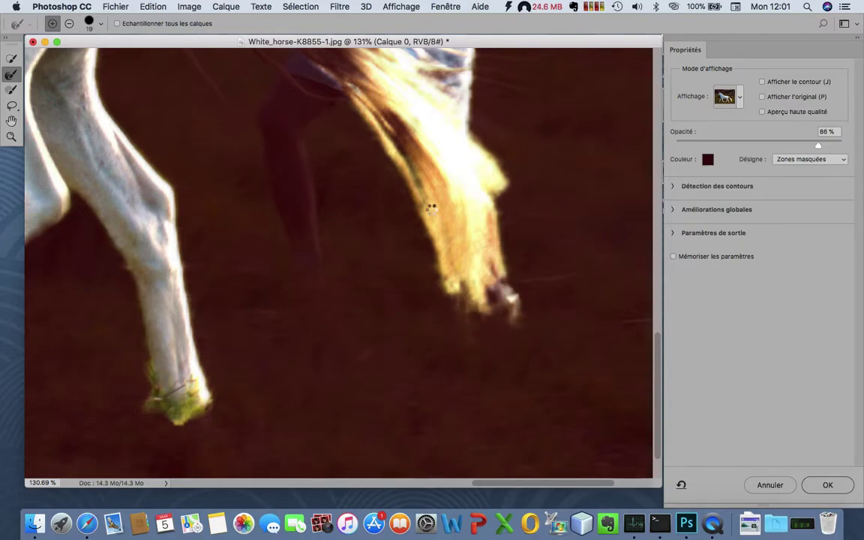
# Add loose tail hair strands near the rump and lower tail, then fit the horse on screen
pyautogui.scroll(10, 376, 270)
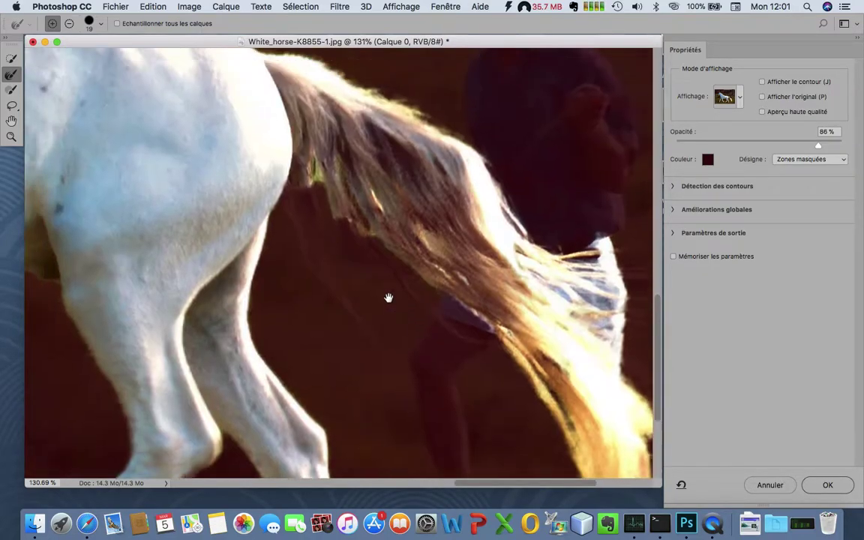
pyautogui.moveTo(342, 255)
pyautogui.mouseDown()
pyautogui.moveTo(376, 347)
pyautogui.moveTo(418, 406)
pyautogui.mouseUp()
pyautogui.moveTo(330, 293); pyautogui.dragTo(330, 249)
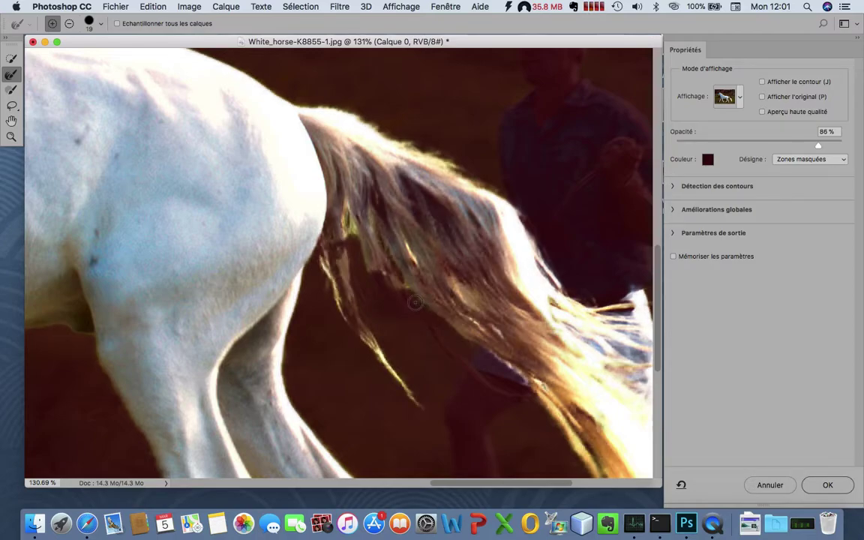
pyautogui.moveTo(427, 311); pyautogui.dragTo(504, 392)
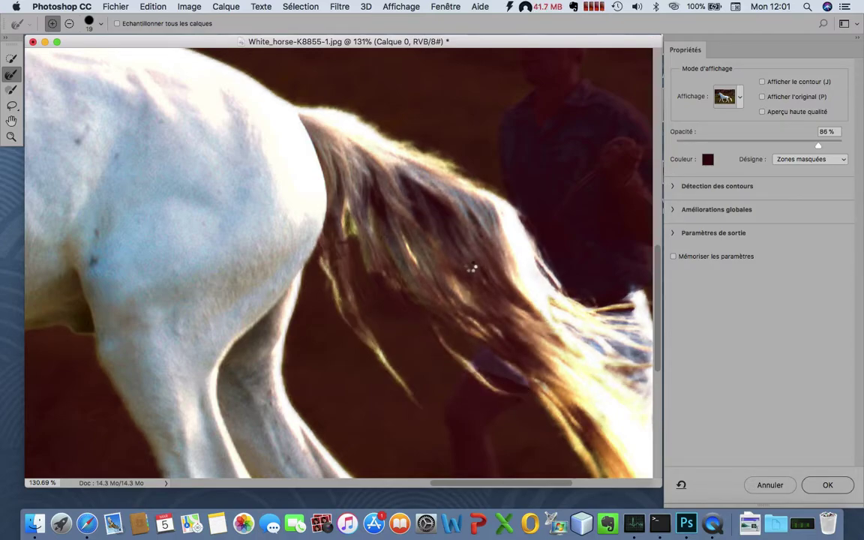
pyautogui.click(352, 217)
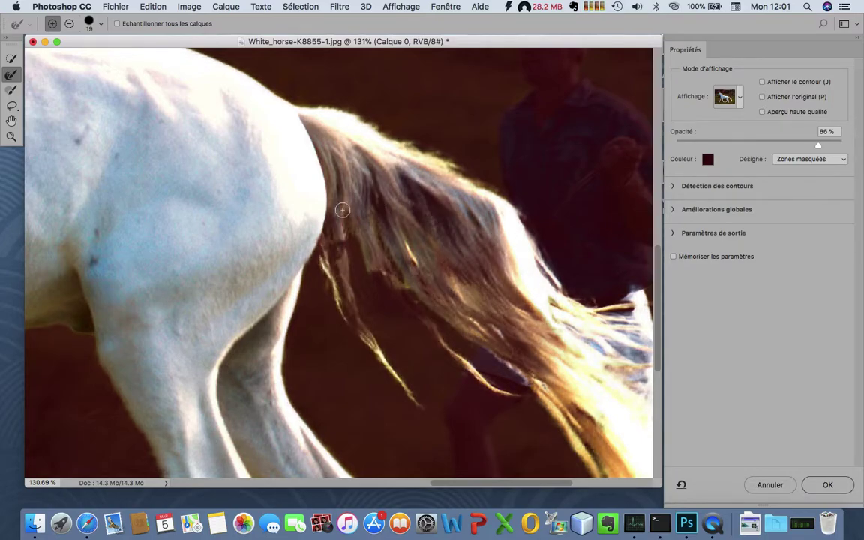
pyautogui.doubleClick(11, 121)
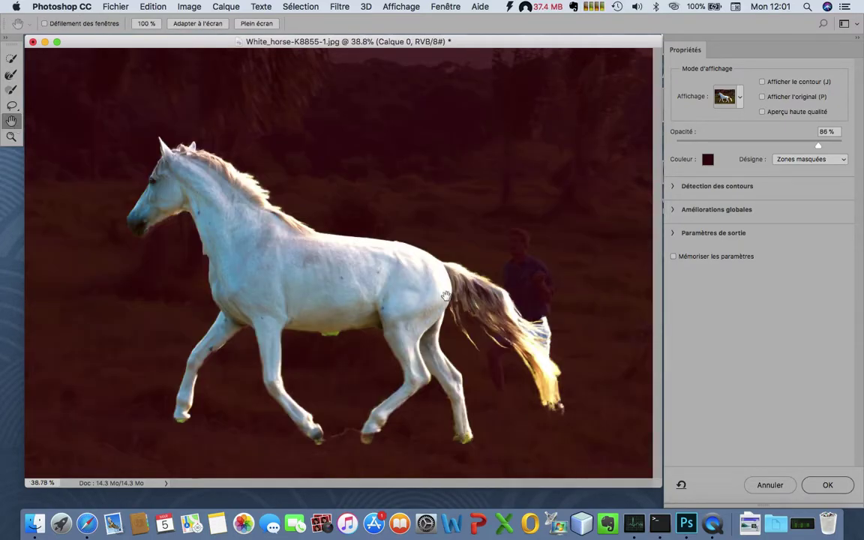
# Raise the overlay opacity to 100% and zoom in on the horse's belly edge
pyautogui.moveTo(822, 149); pyautogui.dragTo(857, 153)
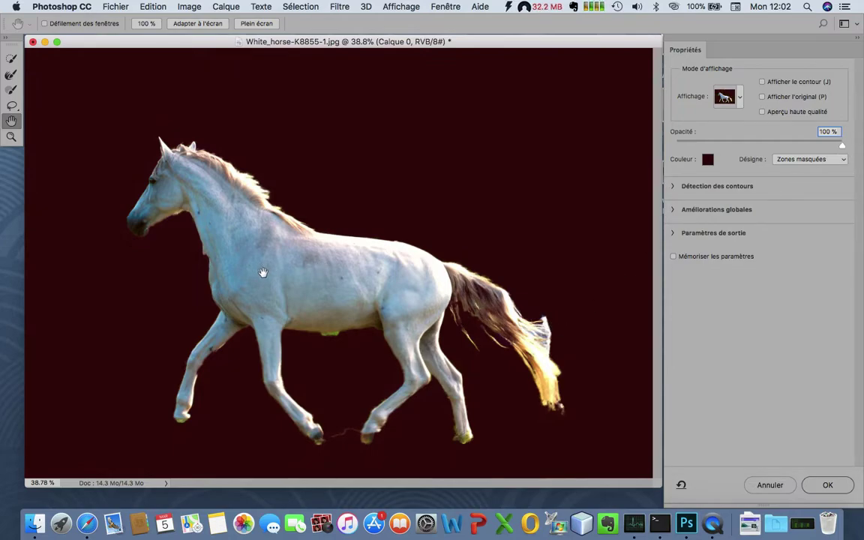
pyautogui.keyDown('ctrl'); pyautogui.click(325, 344); pyautogui.keyUp('ctrl')
pyautogui.click(321, 321)
pyautogui.moveTo(315, 328); pyautogui.dragTo(382, 334)
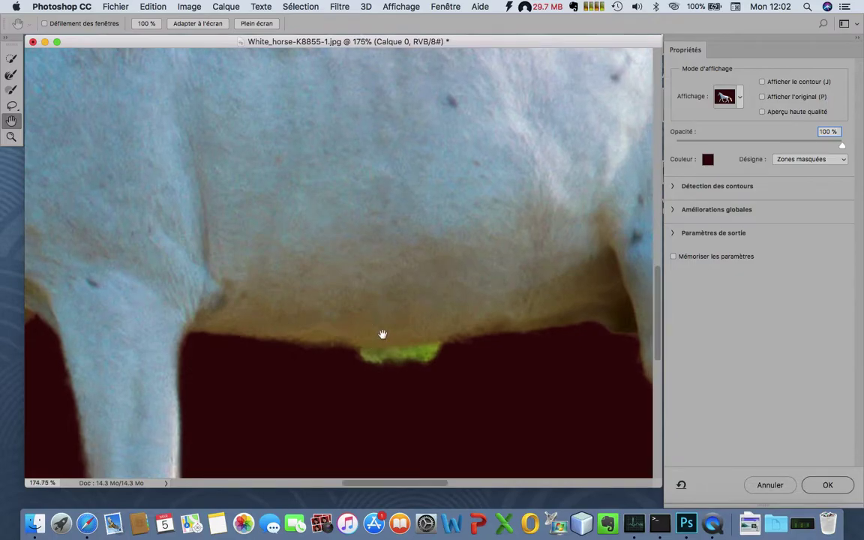
pyautogui.click(10, 91)
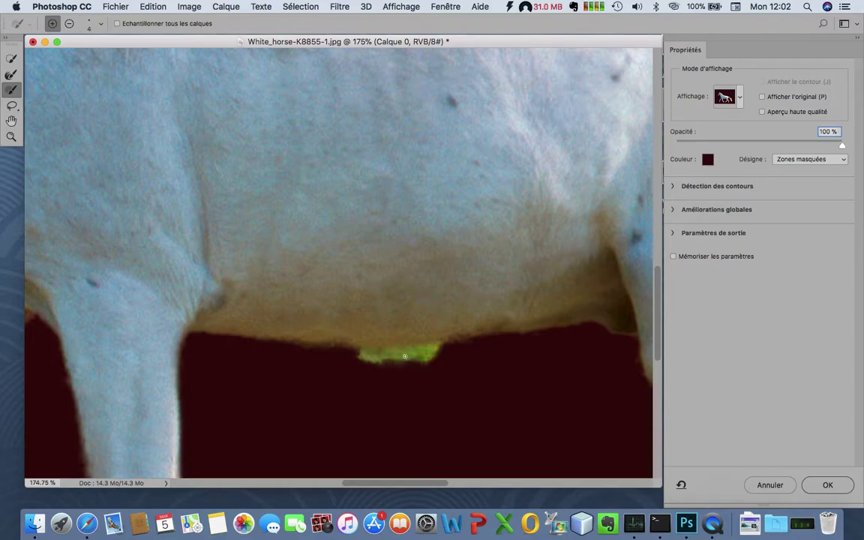
# Resize the Refine Edge Brush and subtract the green fringe along the belly edge
pyautogui.moveTo(381, 356); pyautogui.dragTo(367, 370)
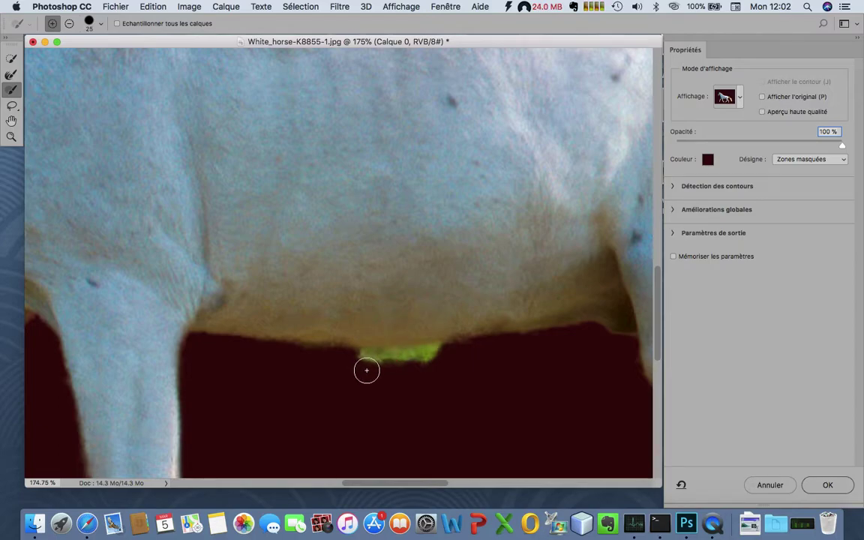
pyautogui.press('alt')
pyautogui.moveTo(363, 364); pyautogui.dragTo(410, 360)
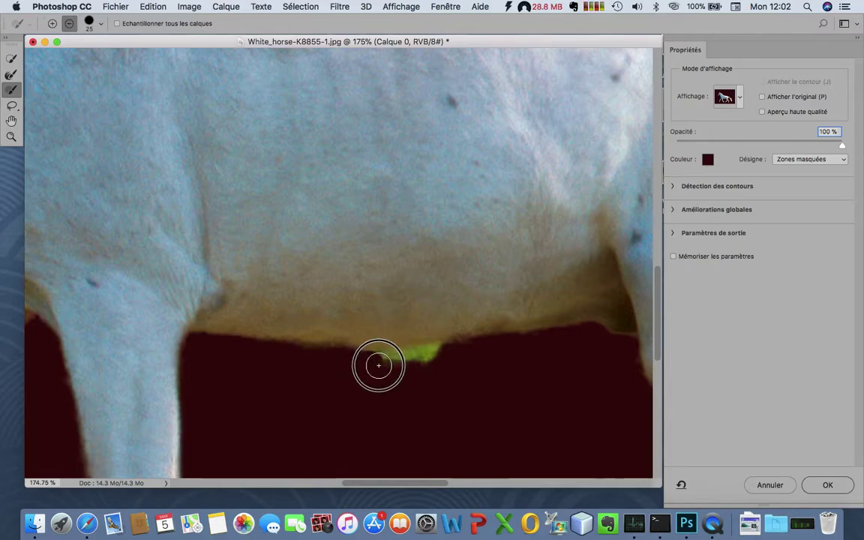
pyautogui.moveTo(409, 360); pyautogui.dragTo(356, 360)
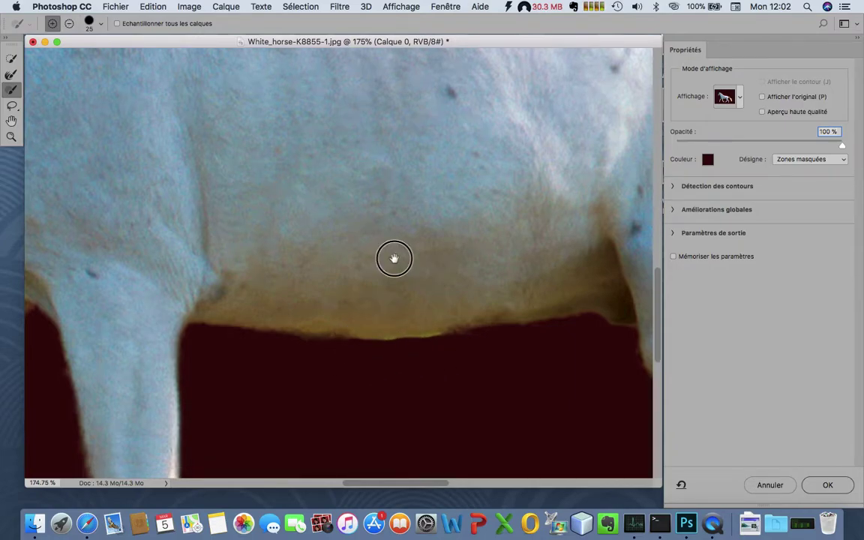
pyautogui.scroll(-10, 394, 256)
pyautogui.scroll(-5, 357, 280)
# Subtract the glowing green fringe from the bottom of the first hoof
pyautogui.moveTo(329, 324); pyautogui.dragTo(334, 337)
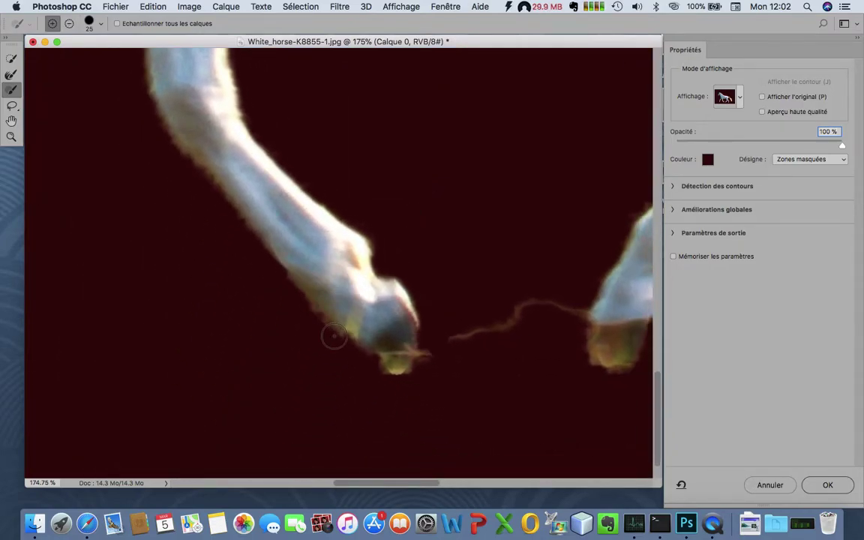
pyautogui.press('alt')
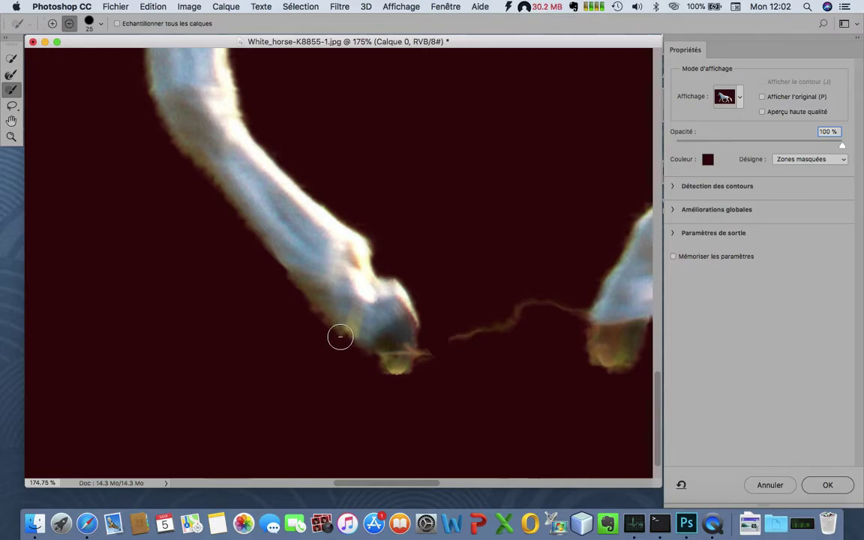
pyautogui.moveTo(340, 337)
pyautogui.mouseDown()
pyautogui.moveTo(429, 354)
pyautogui.moveTo(396, 358)
pyautogui.moveTo(428, 355)
pyautogui.moveTo(529, 307)
pyautogui.moveTo(560, 313)
pyautogui.moveTo(583, 360)
pyautogui.mouseUp()
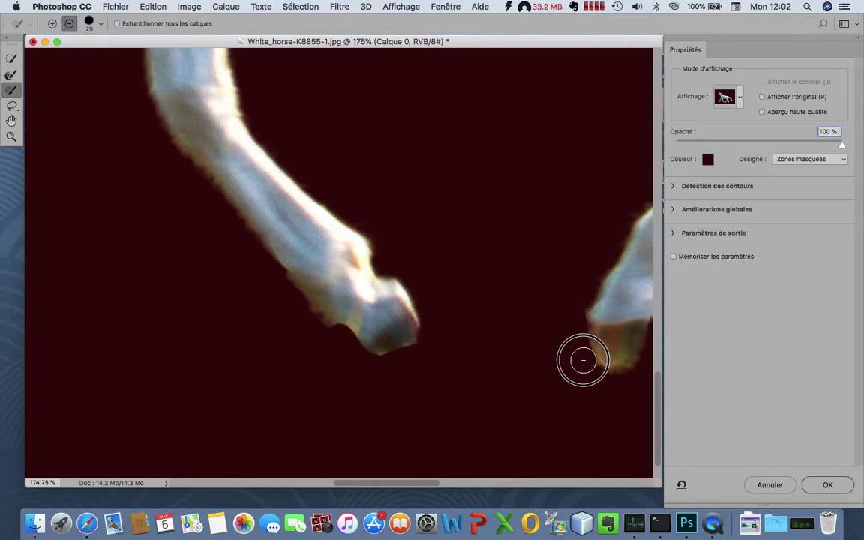
pyautogui.press('alt')
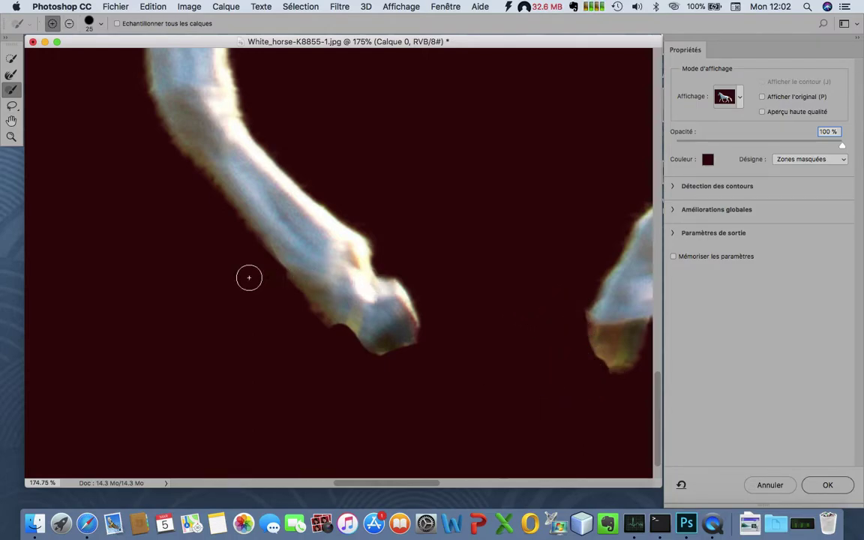
pyautogui.moveTo(266, 314); pyautogui.dragTo(382, 325)
pyautogui.moveTo(251, 208); pyautogui.dragTo(381, 249)
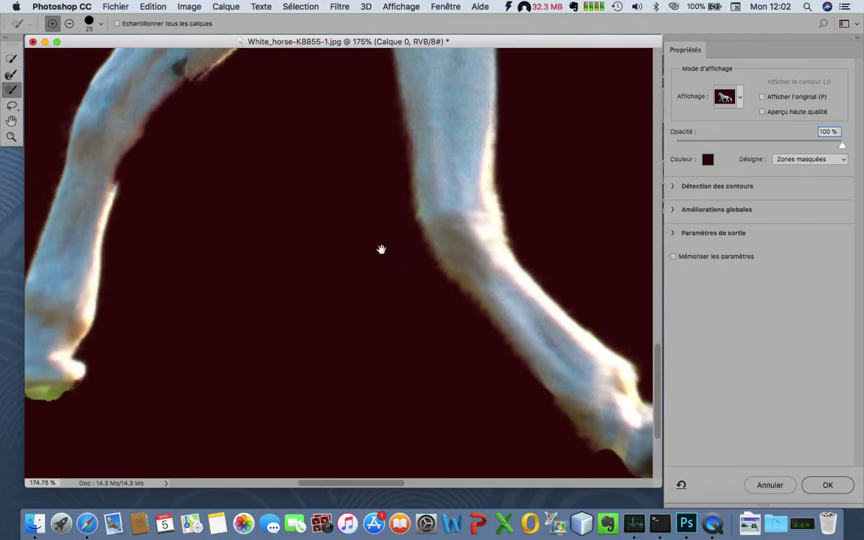
pyautogui.scroll(-5, 261, 236)
pyautogui.hscroll(-5, 260, 236)
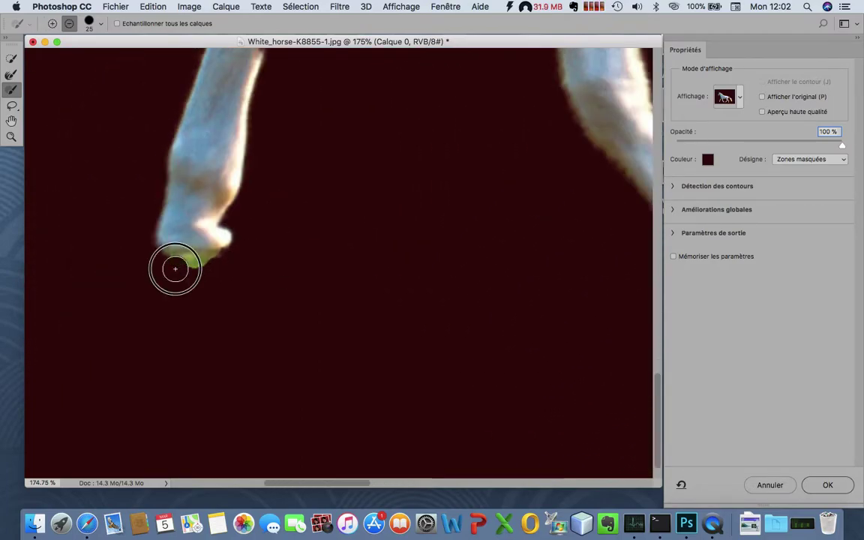
# Clean the other hoof's edge and remove the yellow fringe under the right hoof
pyautogui.moveTo(175, 269); pyautogui.dragTo(160, 266)
pyautogui.hscroll(3, 296, 282)
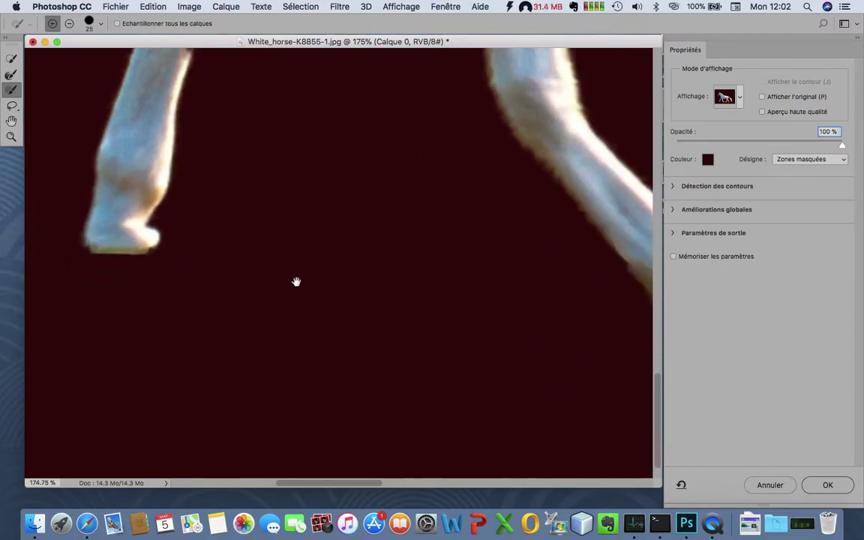
pyautogui.hscroll(10, 296, 282)
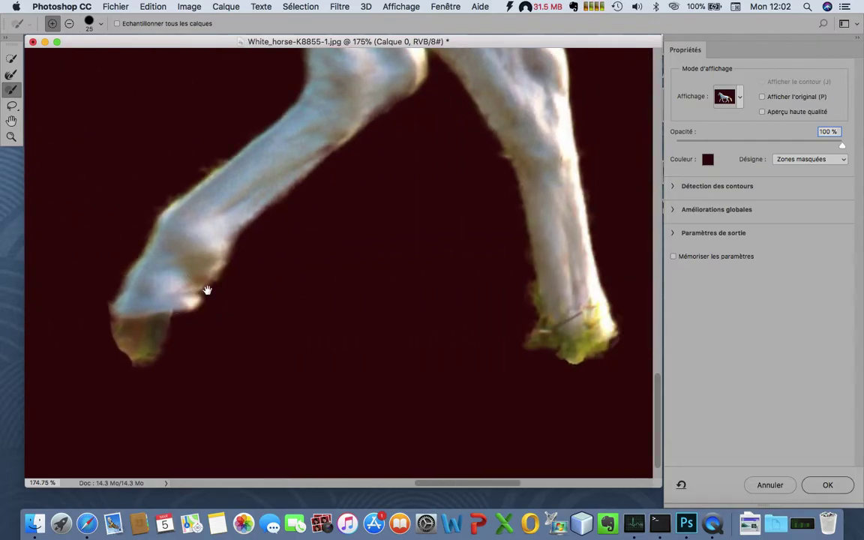
pyautogui.hscroll(5, 207, 291)
pyautogui.press('alt')
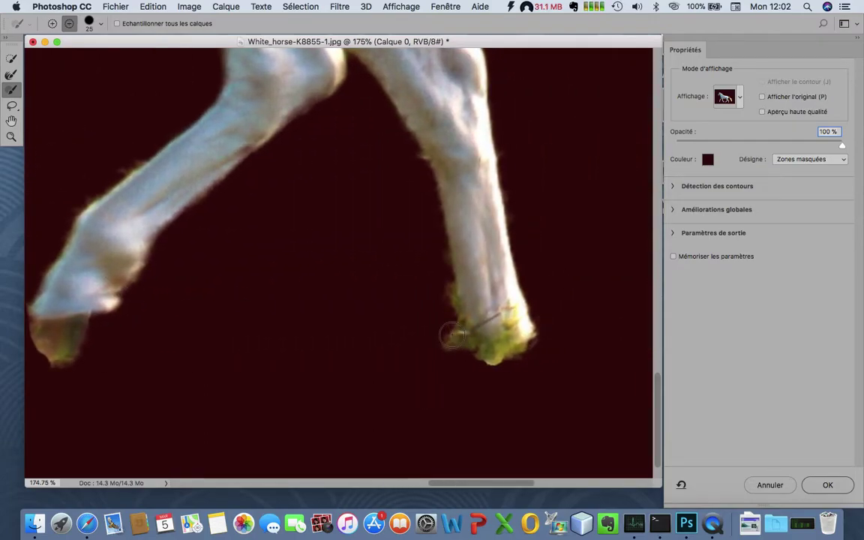
pyautogui.press(']')
pyautogui.press(']')
pyautogui.press(']')
pyautogui.moveTo(491, 357); pyautogui.dragTo(529, 349)
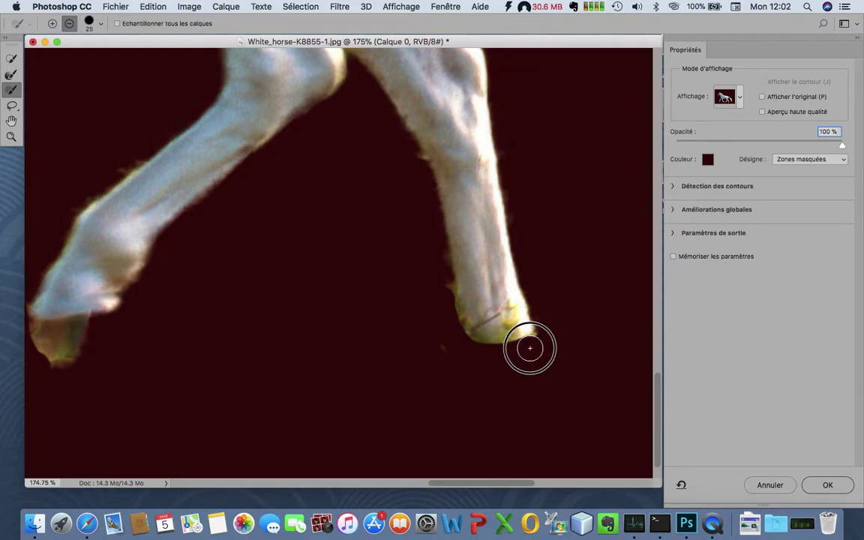
pyautogui.scroll(3, 548, 333)
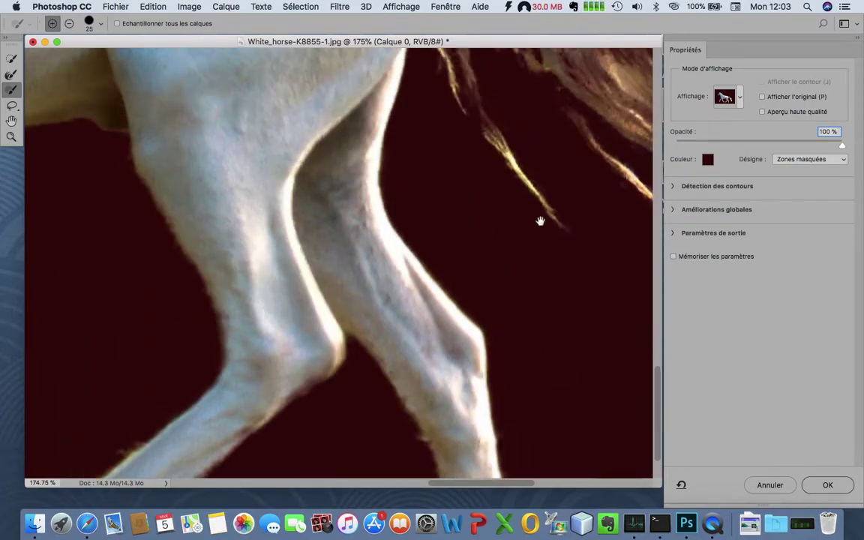
# Pan to the tail tip and refine its edge with the Refine Edge Brush
pyautogui.scroll(3, 540, 222)
pyautogui.scroll(3, 478, 339)
pyautogui.scroll(2, 499, 324)
pyautogui.hscroll(5, 376, 315)
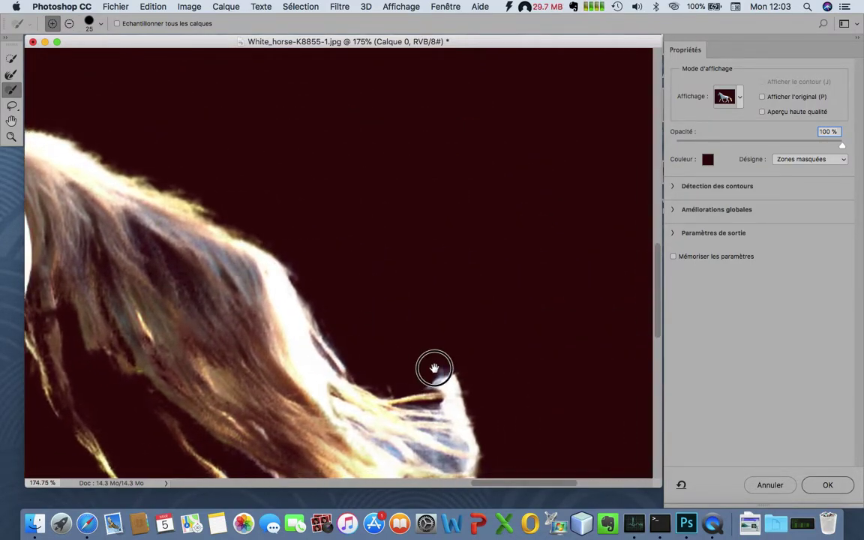
pyautogui.scroll(-3, 434, 366)
pyautogui.scroll(-1, 397, 249)
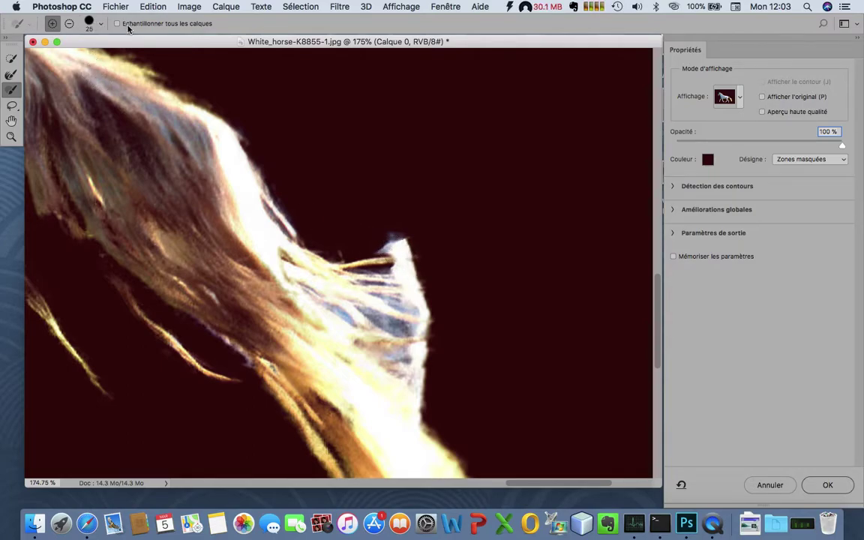
pyautogui.moveTo(402, 241); pyautogui.dragTo(416, 269)
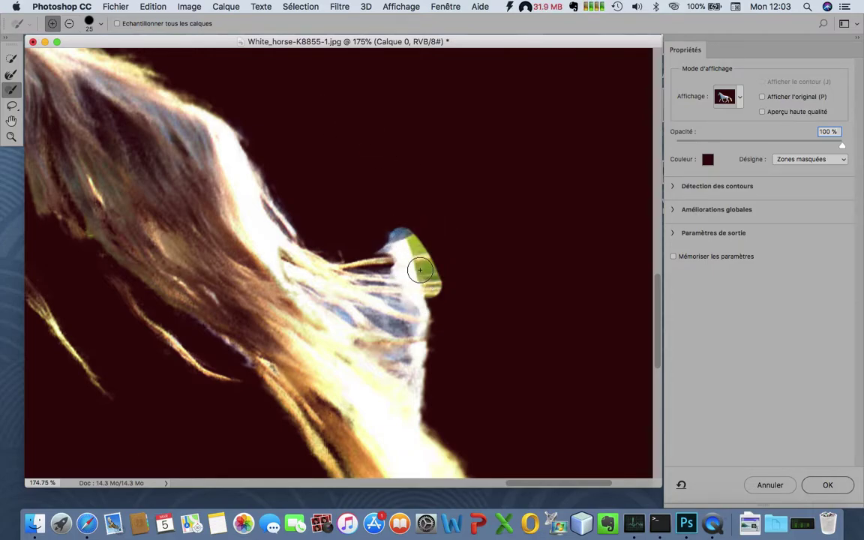
# Subtract the excess bright area at the tail tip and output the selection as a layer mask
pyautogui.press('alt')
pyautogui.moveTo(420, 270)
pyautogui.mouseDown()
pyautogui.moveTo(404, 261)
pyautogui.moveTo(394, 293)
pyautogui.moveTo(366, 276)
pyautogui.mouseUp()
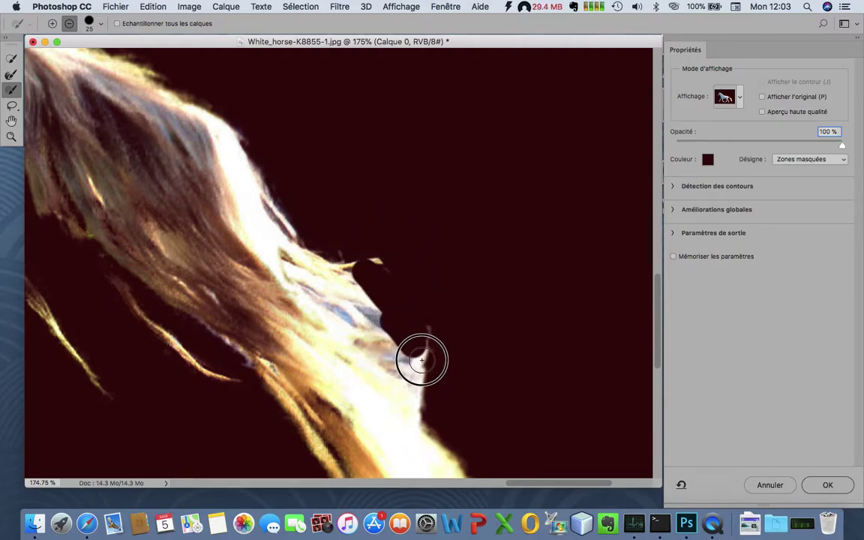
pyautogui.moveTo(481, 196); pyautogui.dragTo(484, 79)
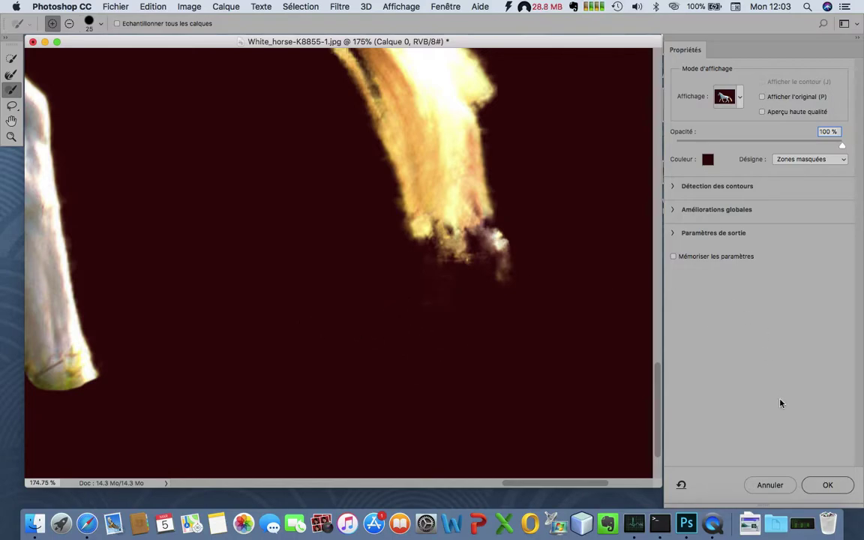
pyautogui.click(826, 485)
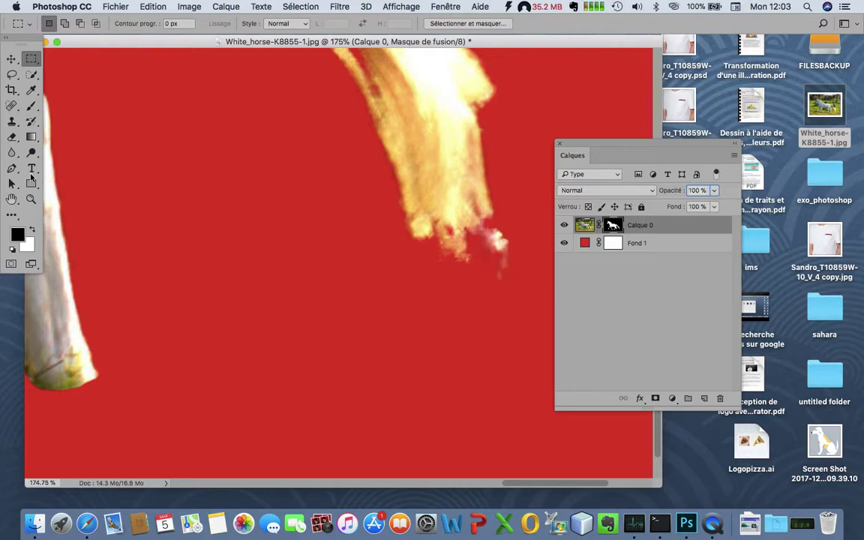
# Fit the whole masked horse in the window and move the Layers panel off its tail
pyautogui.doubleClick(12, 199)
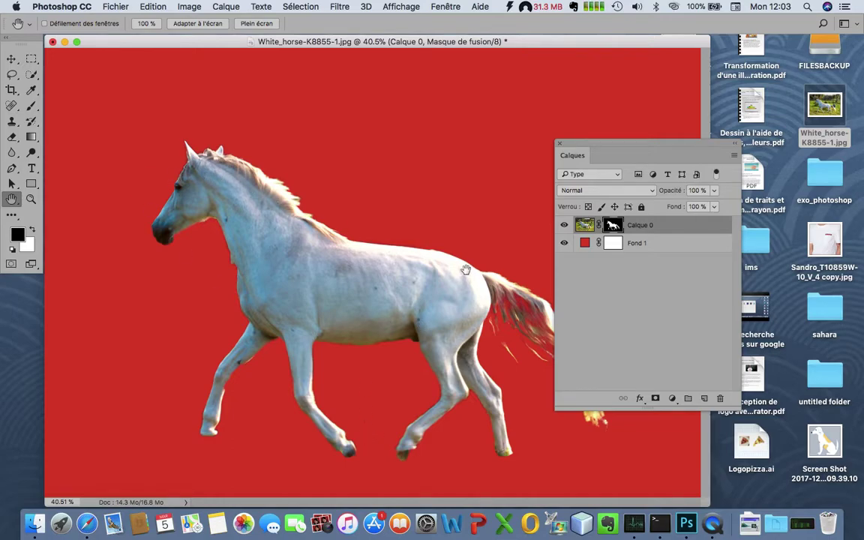
pyautogui.moveTo(634, 142); pyautogui.dragTo(710, 160)
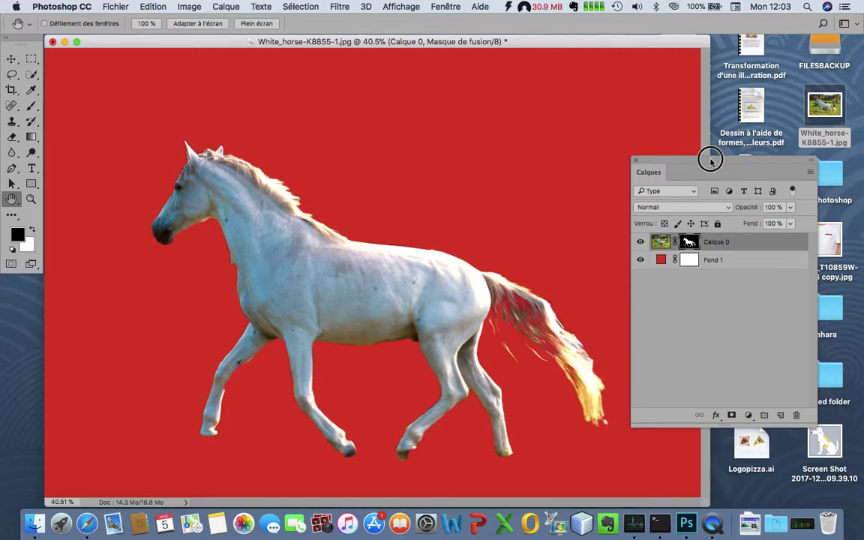